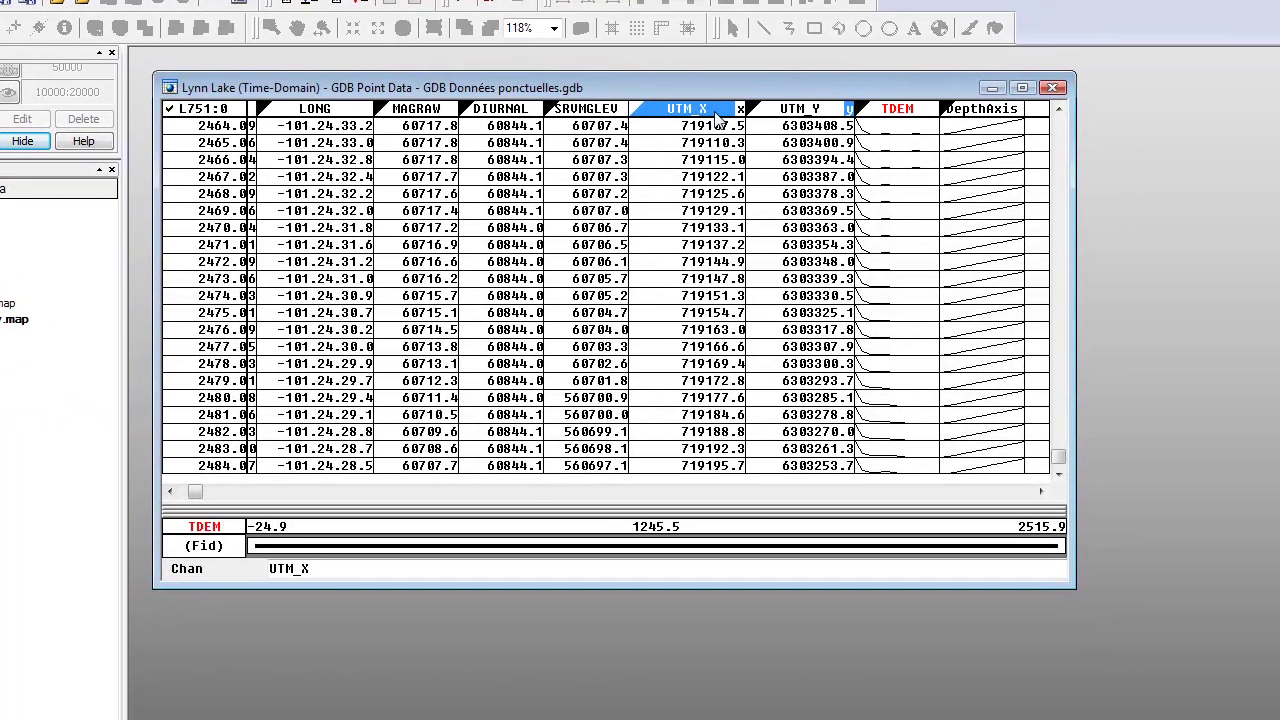
Select the TDEM channel in the Lynn Lake database and bring up the Section Tools commands.
click(716, 118)
click(788, 112)
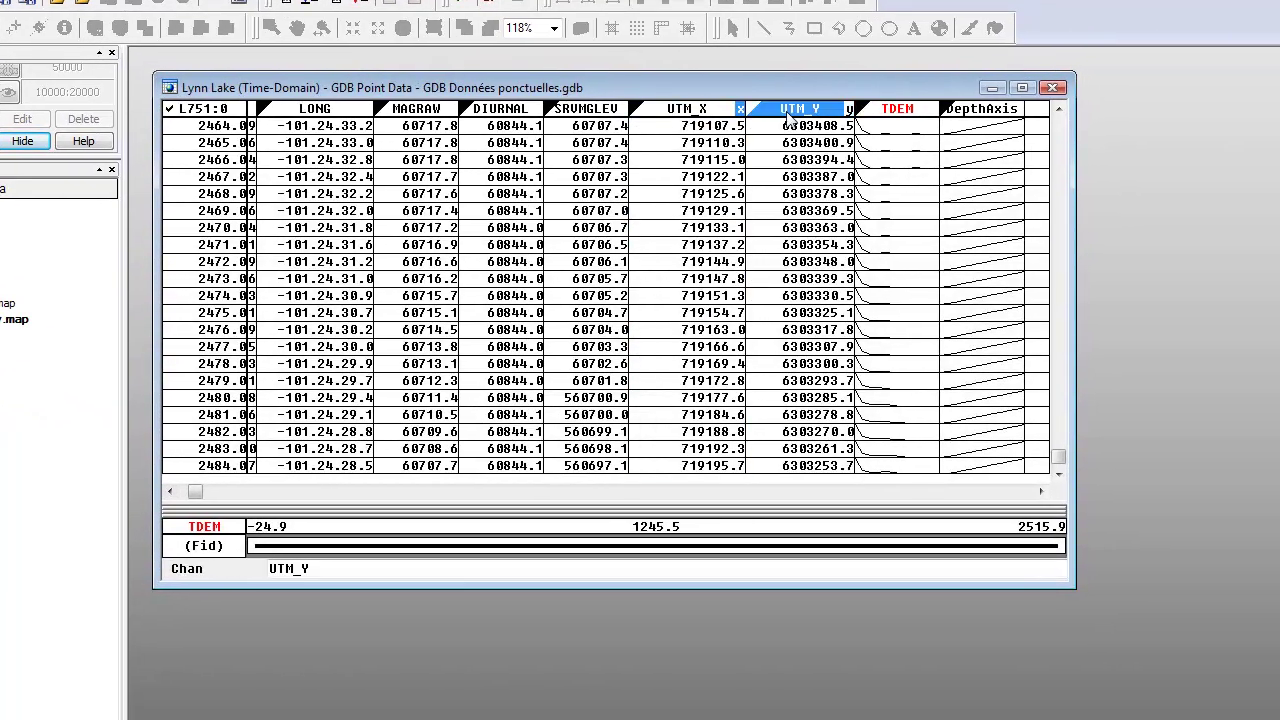
click(788, 115)
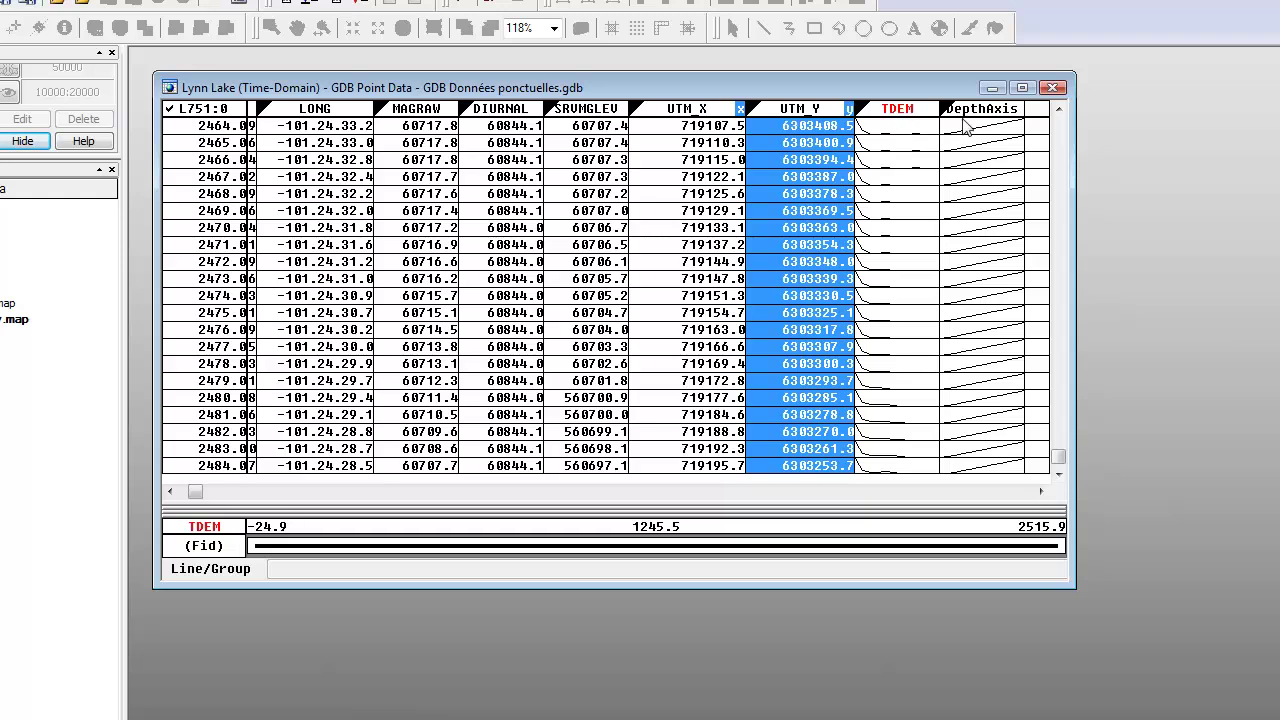
click(975, 112)
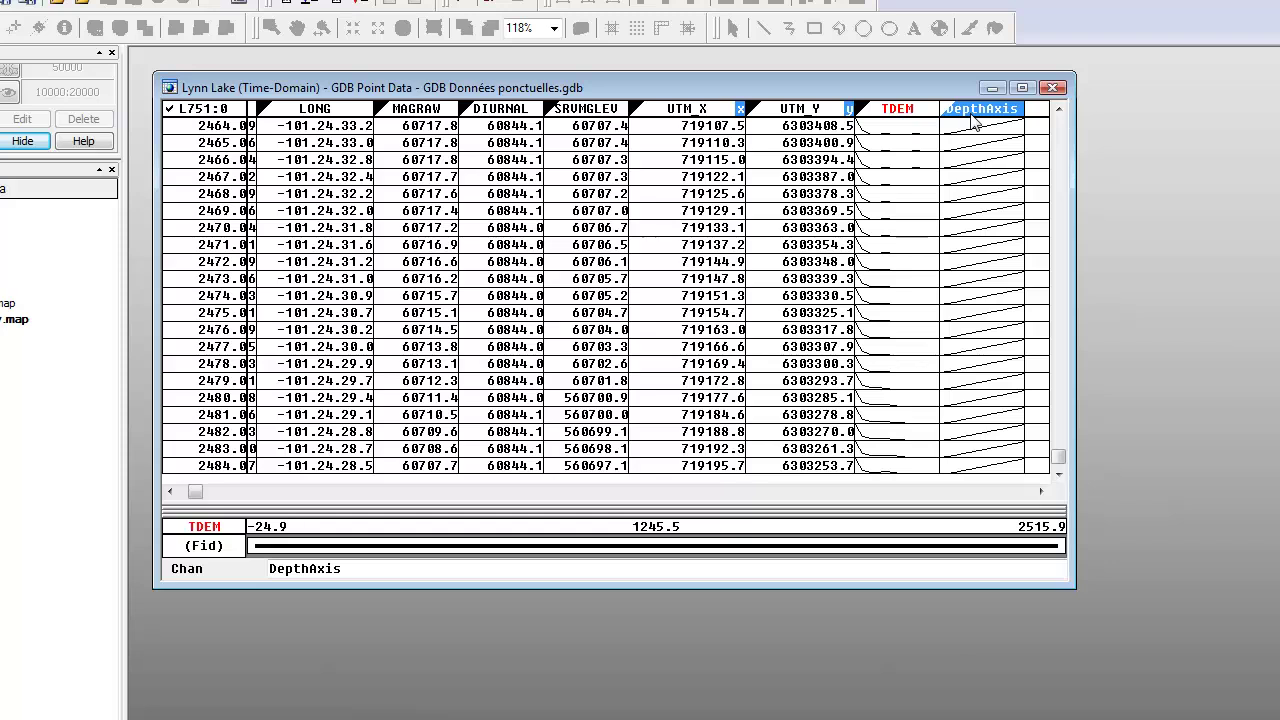
click(898, 113)
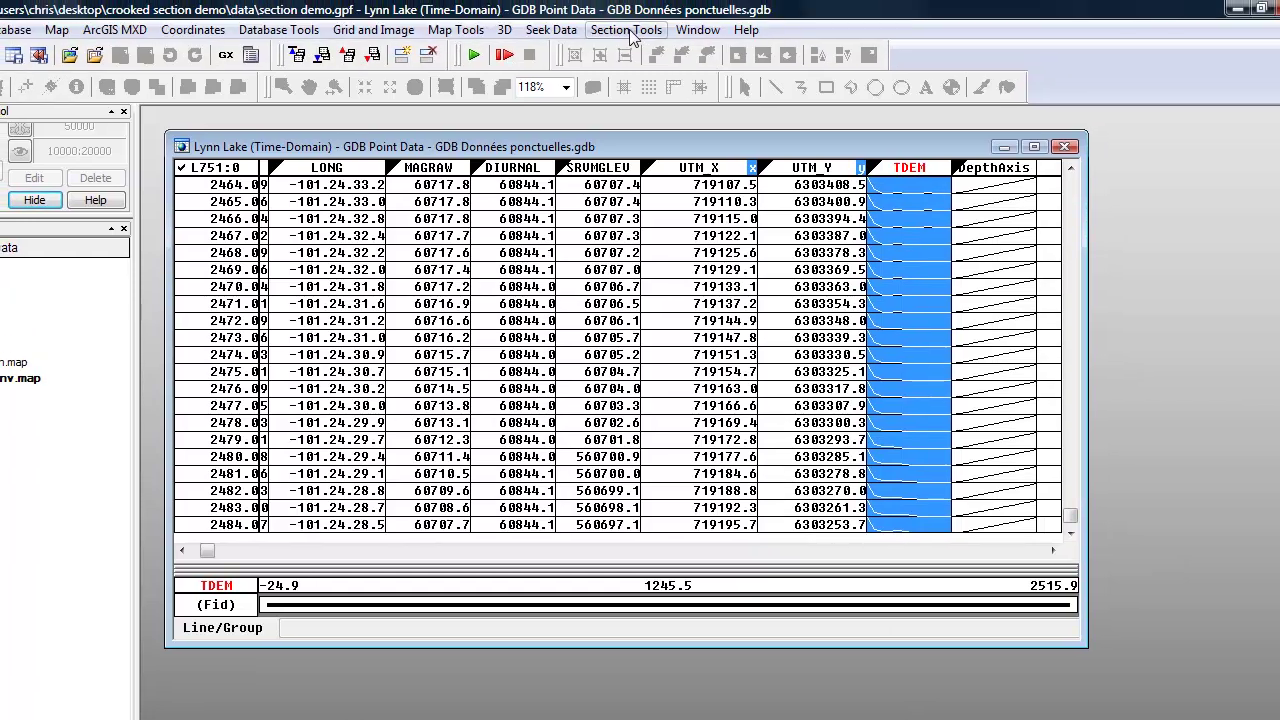
click(628, 30)
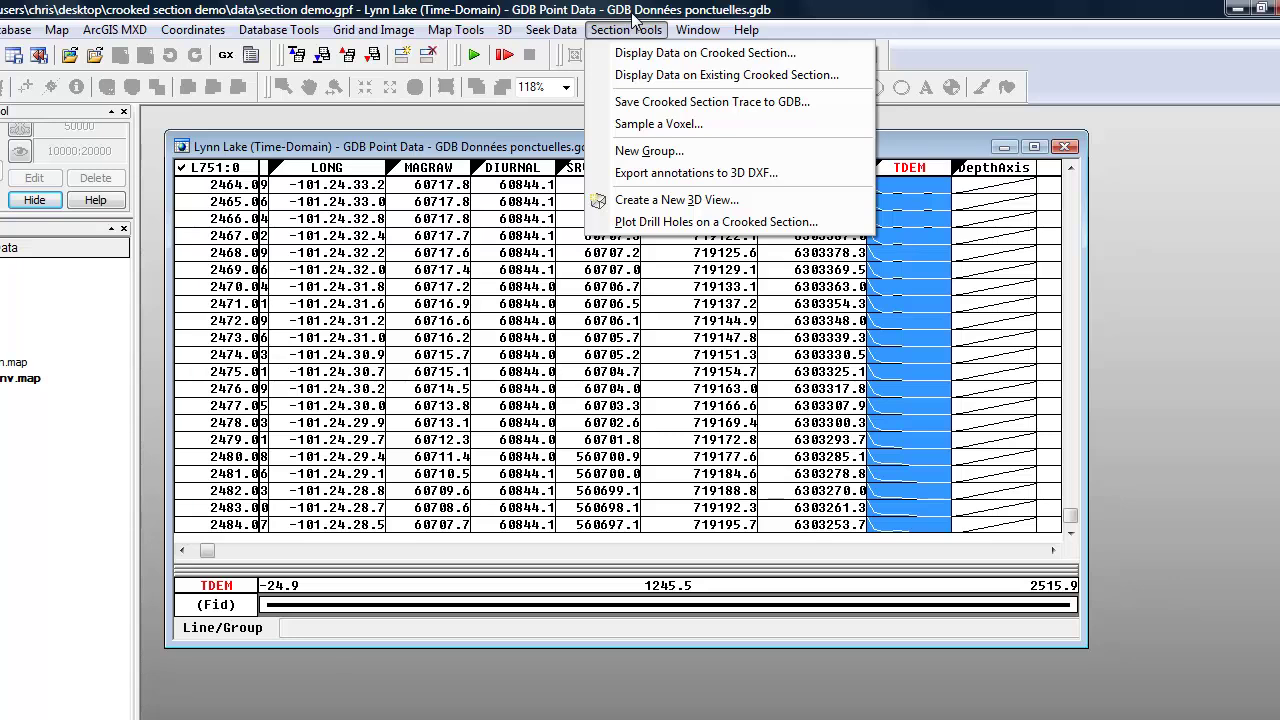
Start a crooked-section display for line L751 with horizontal extent 5000 to 15000.
click(662, 60)
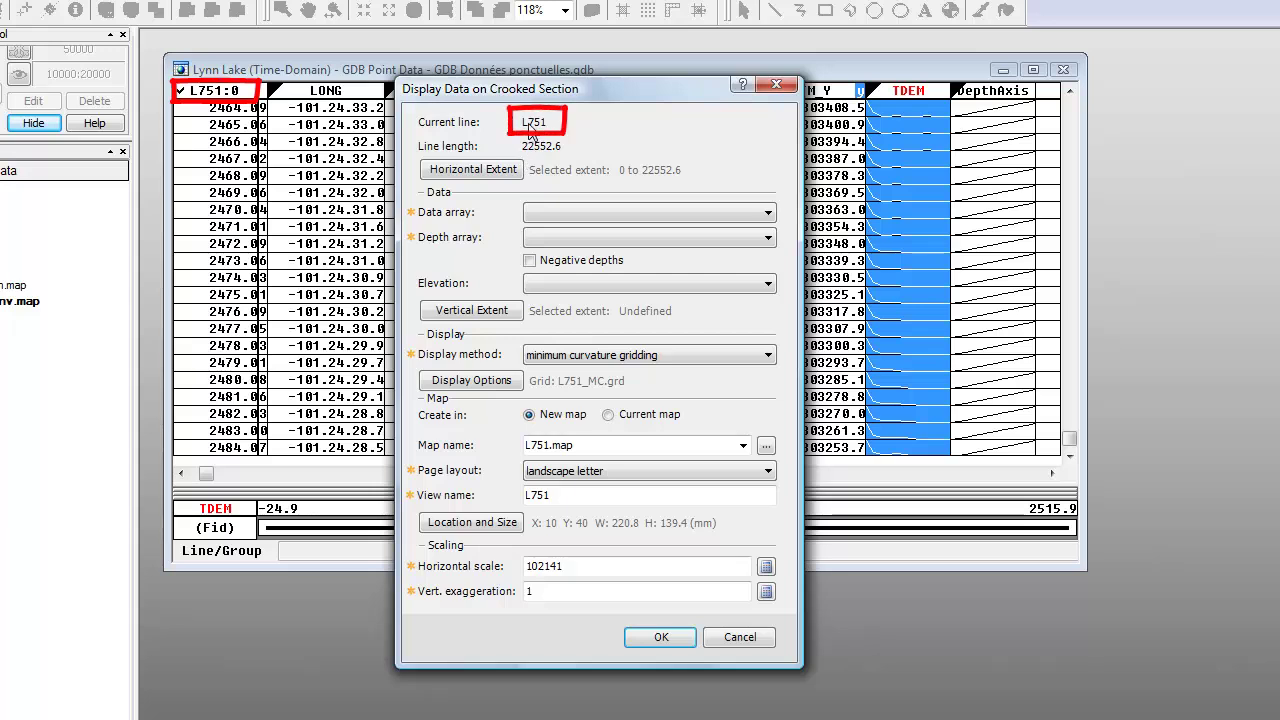
click(499, 178)
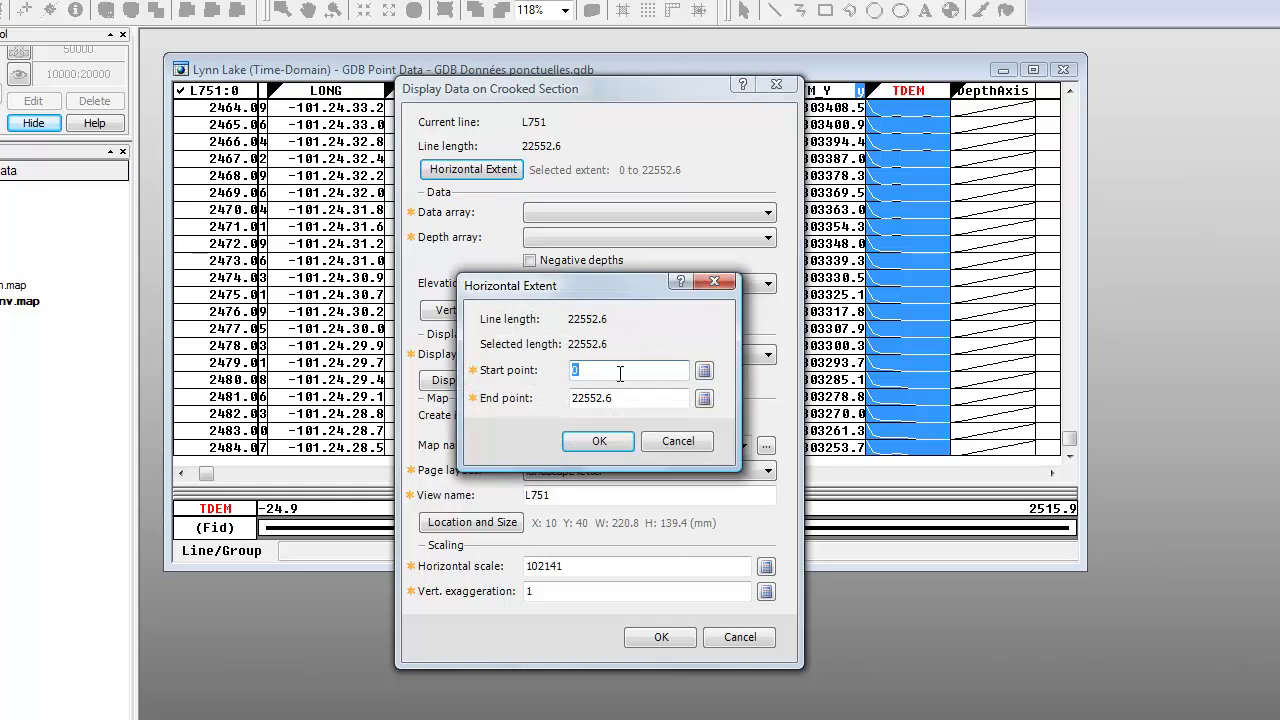
text(5000)
key(Tab)
text(1)
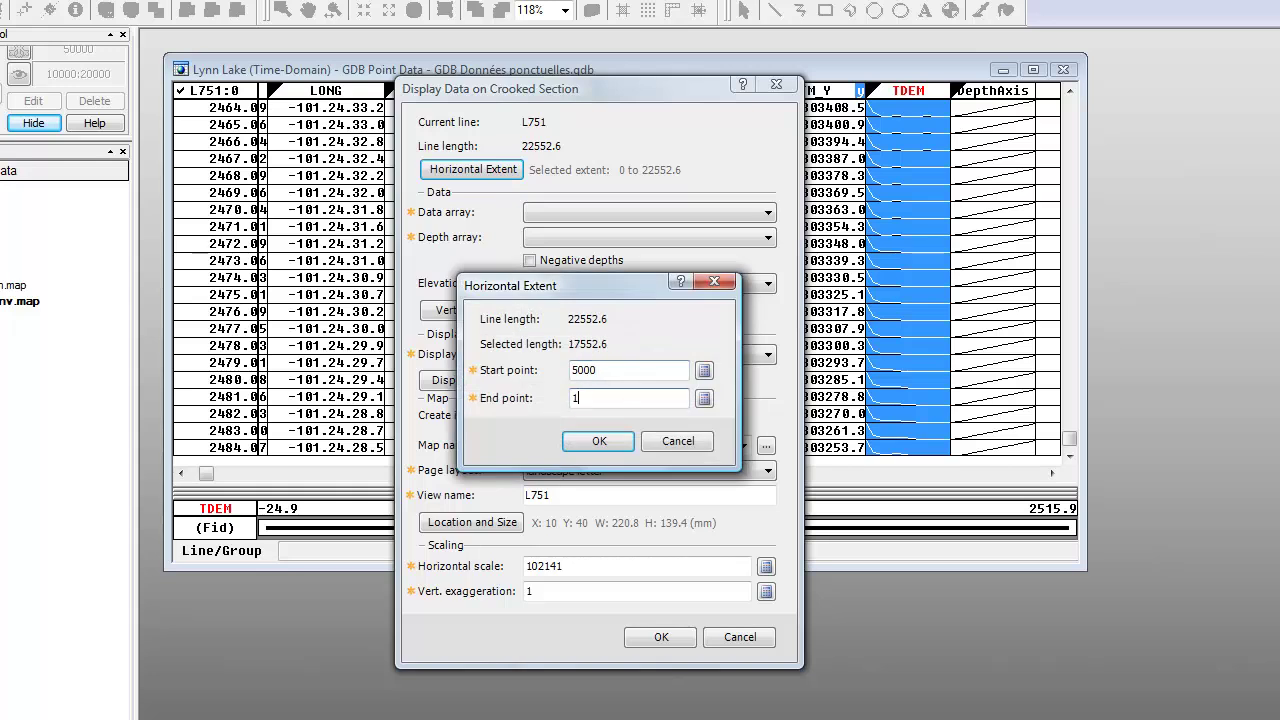
text(5000)
Apply the 5000–15000 extent, use TDEM as data array and DepthAxis as depth, leaving Elevation empty.
click(598, 441)
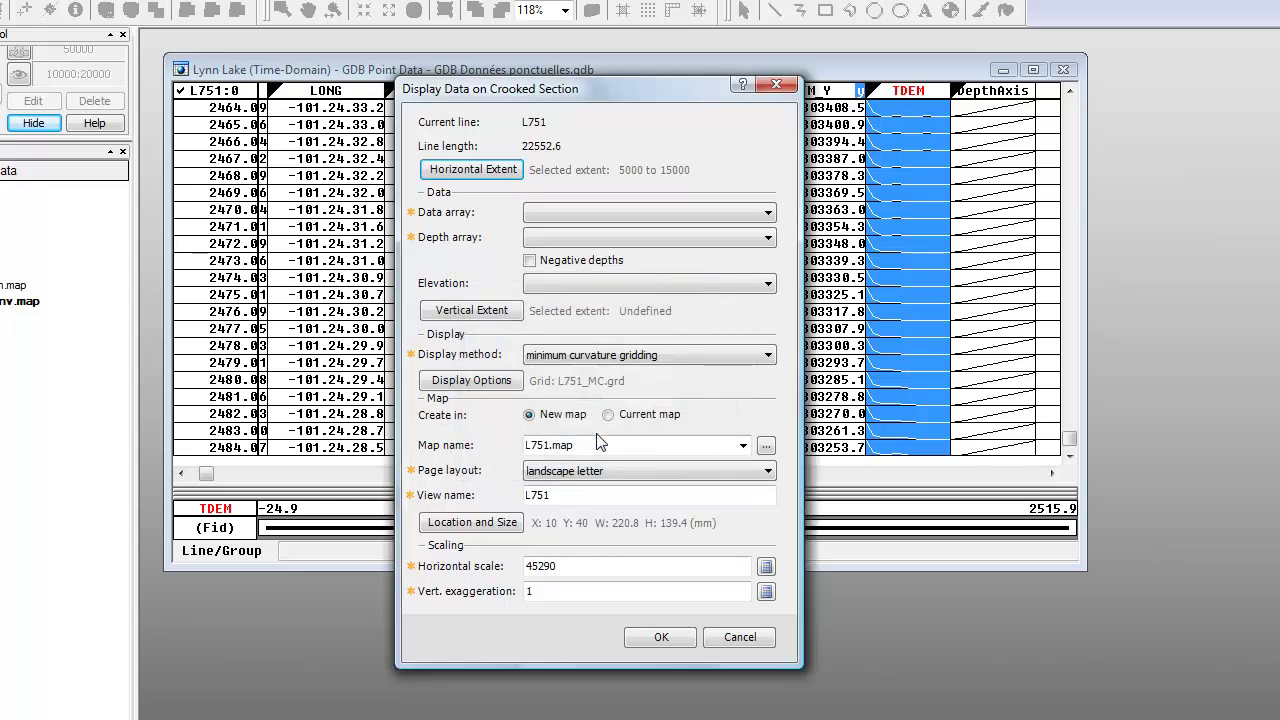
click(769, 213)
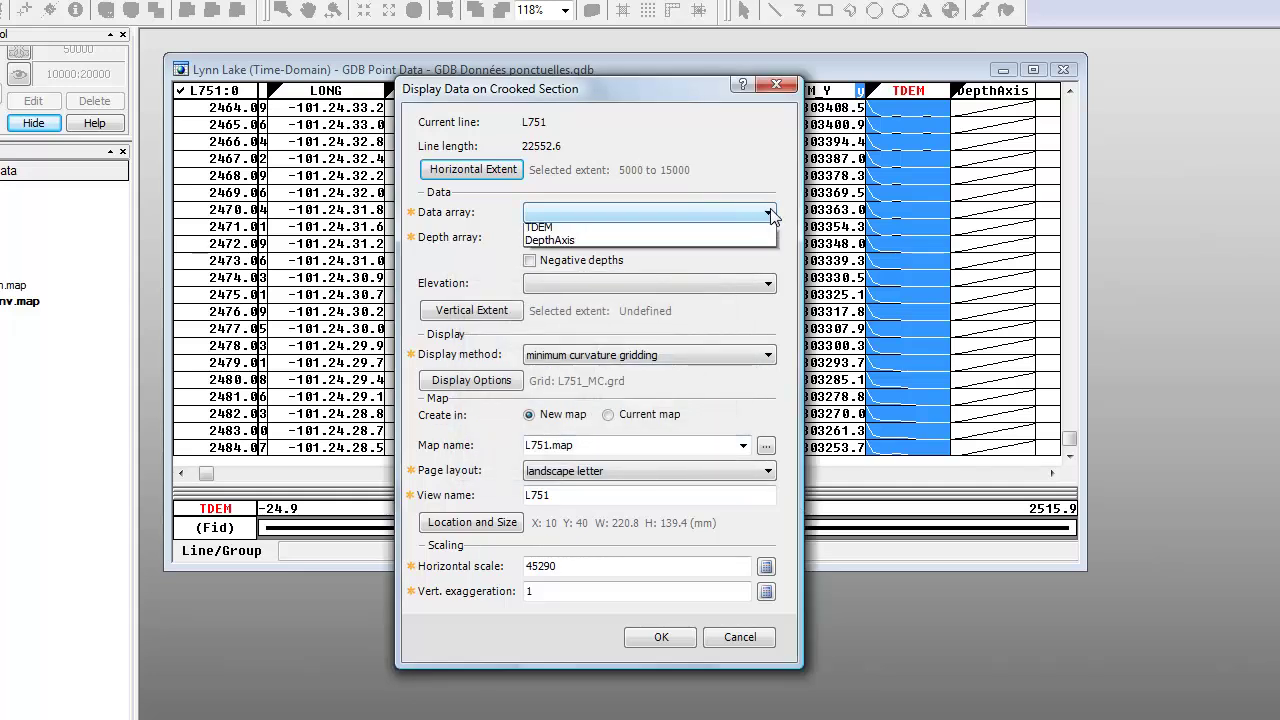
click(711, 236)
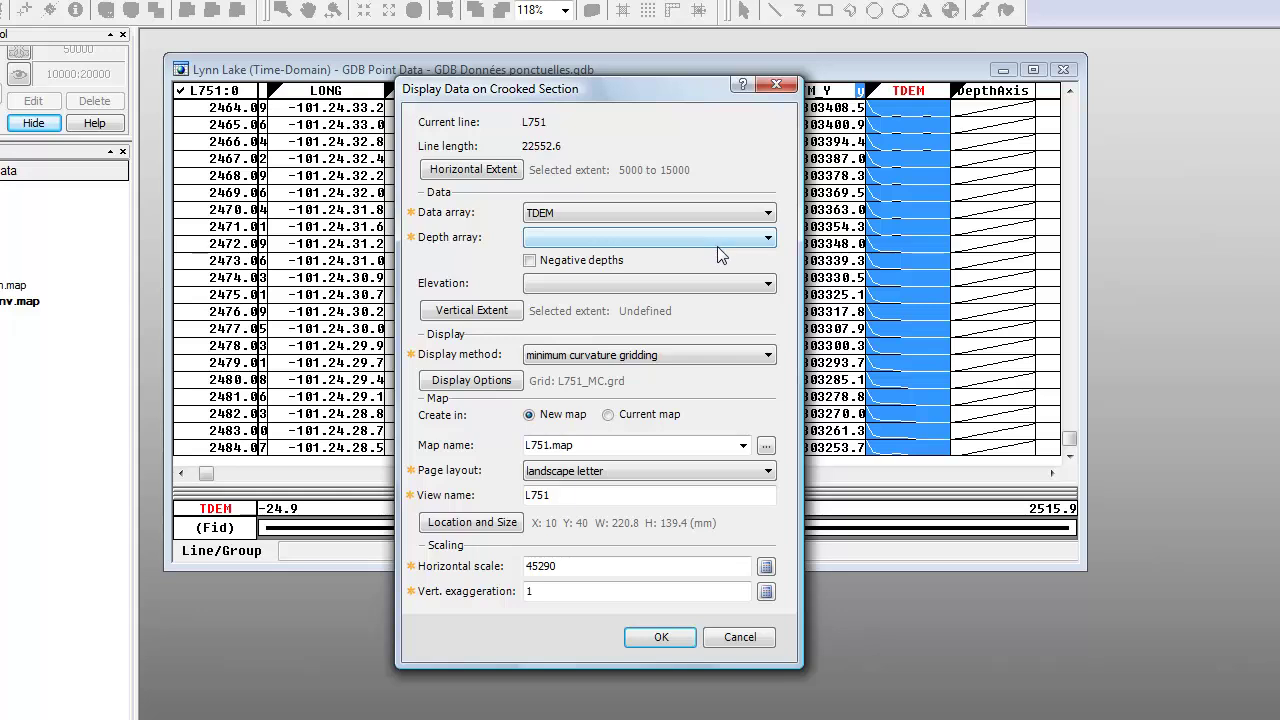
click(716, 240)
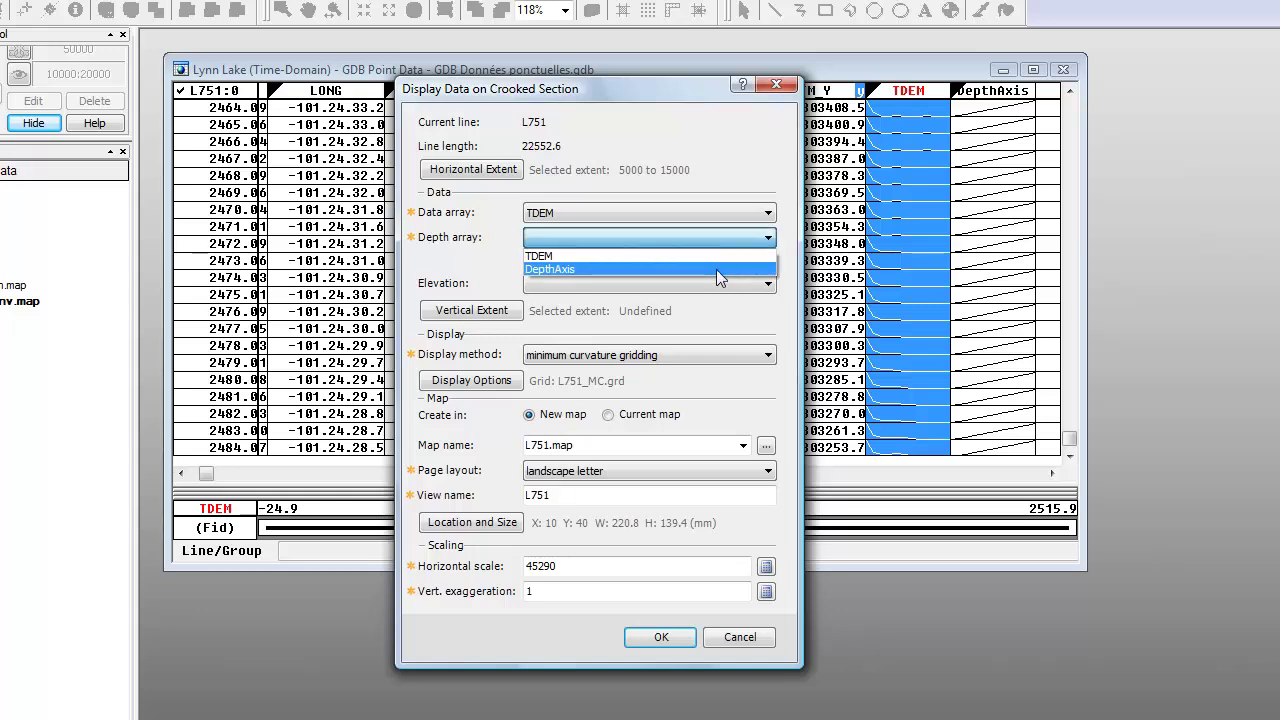
click(716, 269)
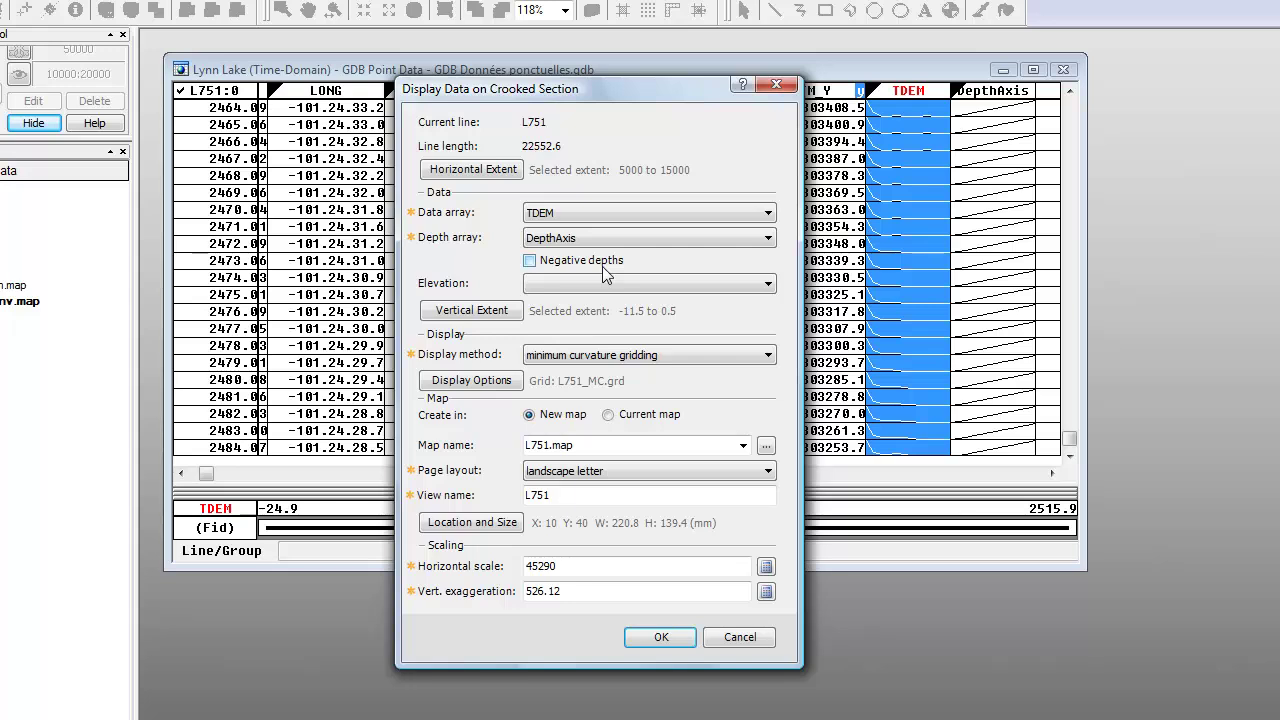
click(632, 287)
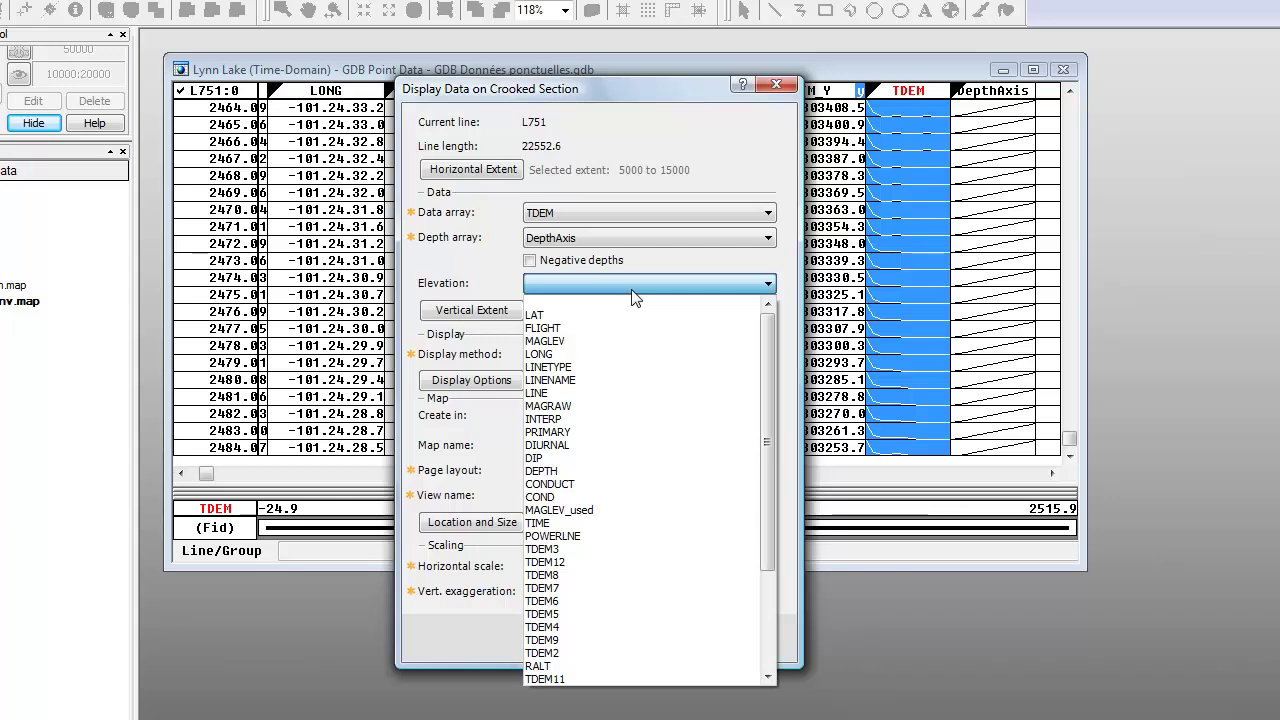
click(631, 289)
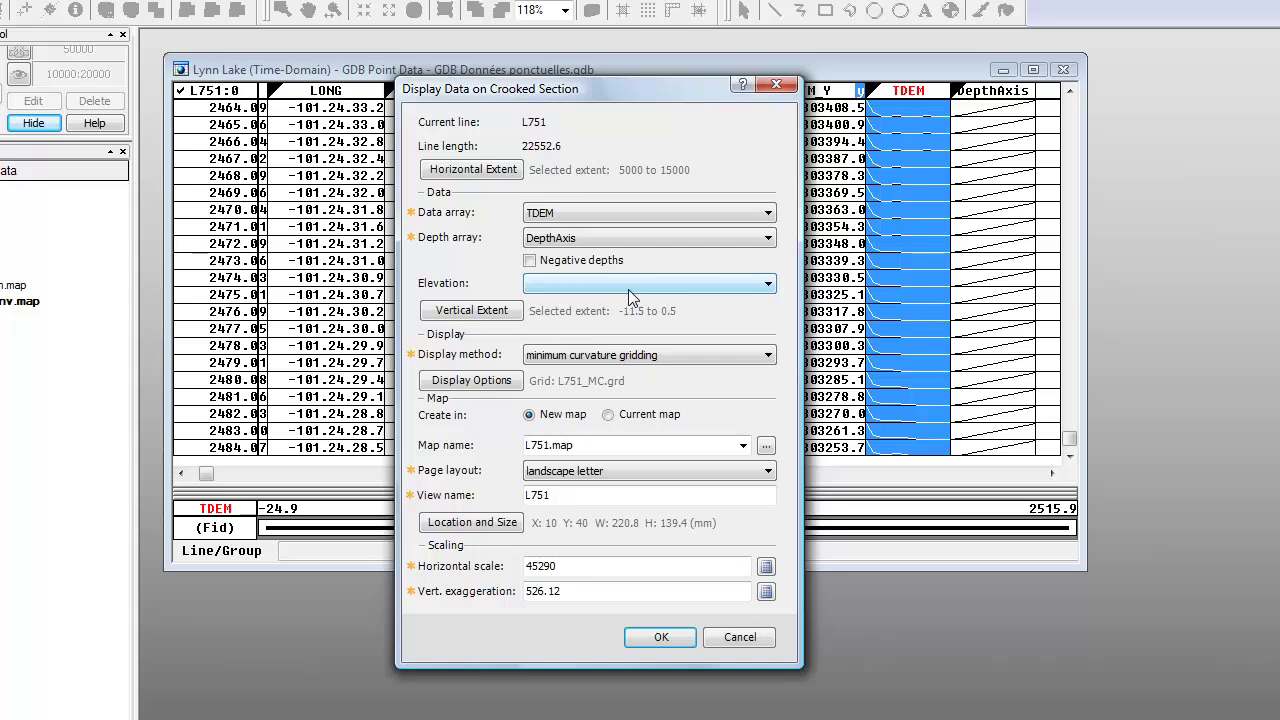
click(486, 318)
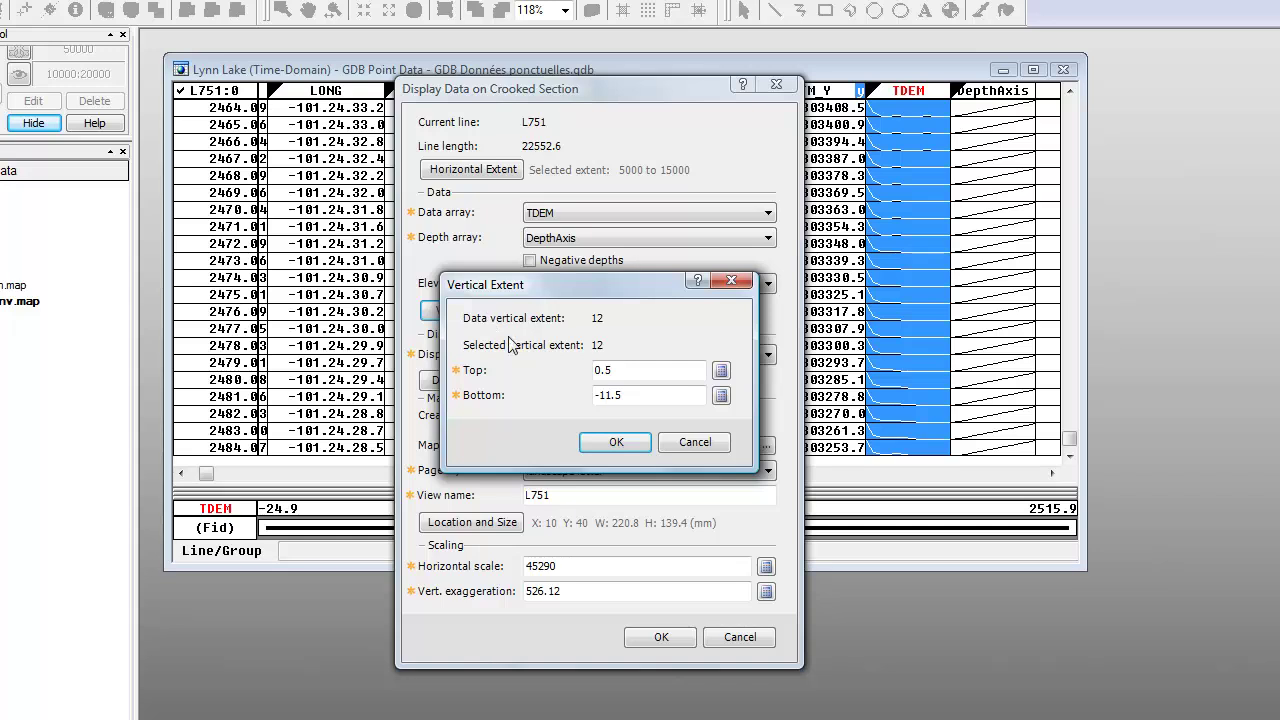
Accept the vertical extent of -11.5 to 0.5 for the L751 section.
click(614, 443)
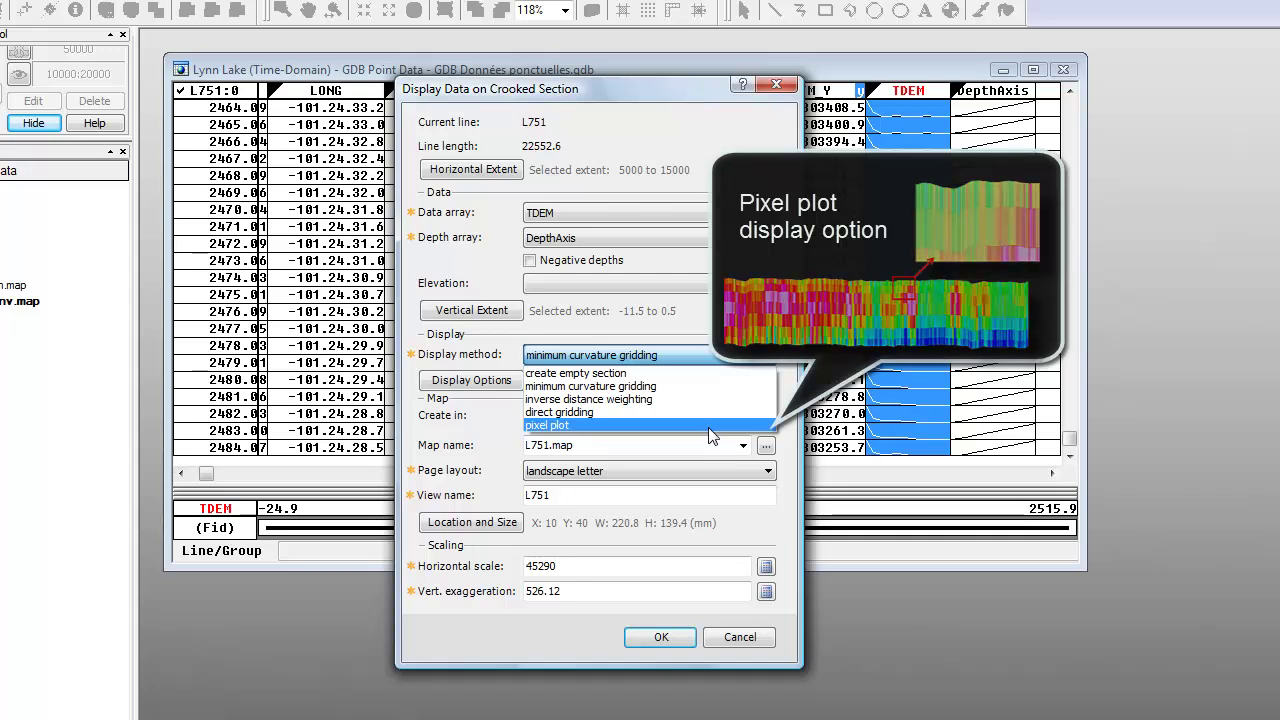
Keep minimum curvature gridding, choose a landscape ledger page, and keep the view name L751.
click(653, 386)
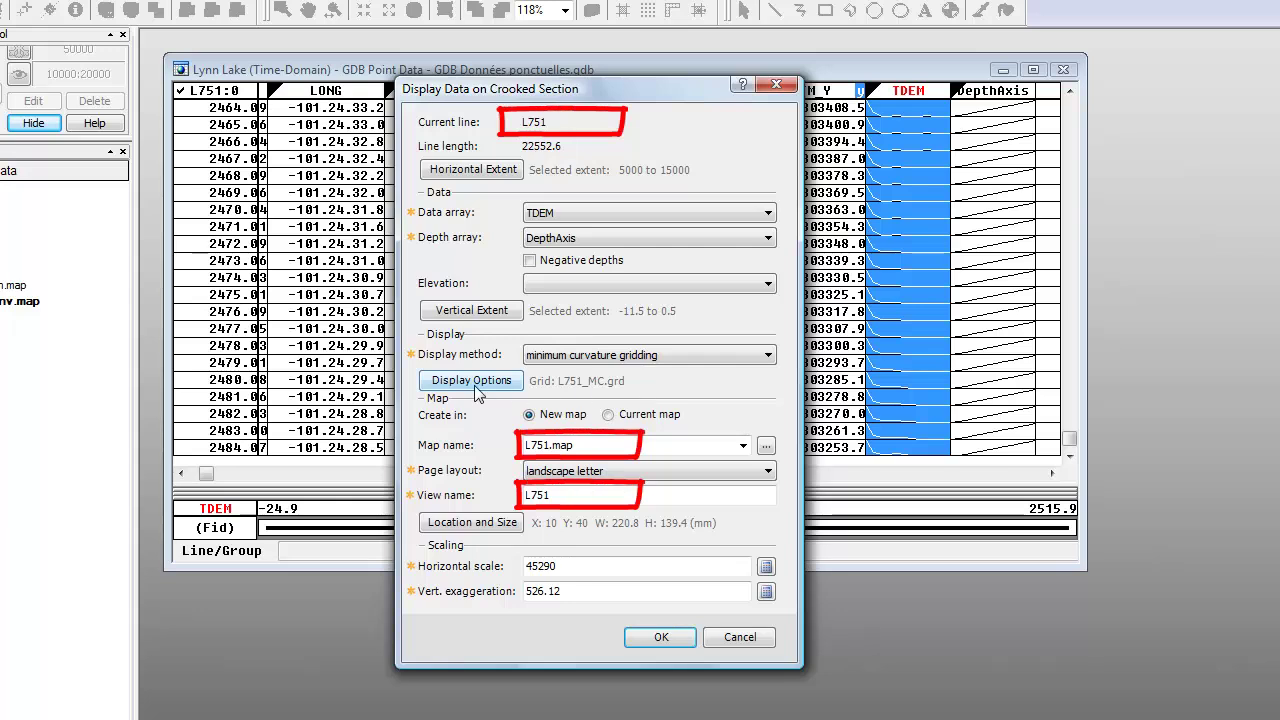
click(620, 471)
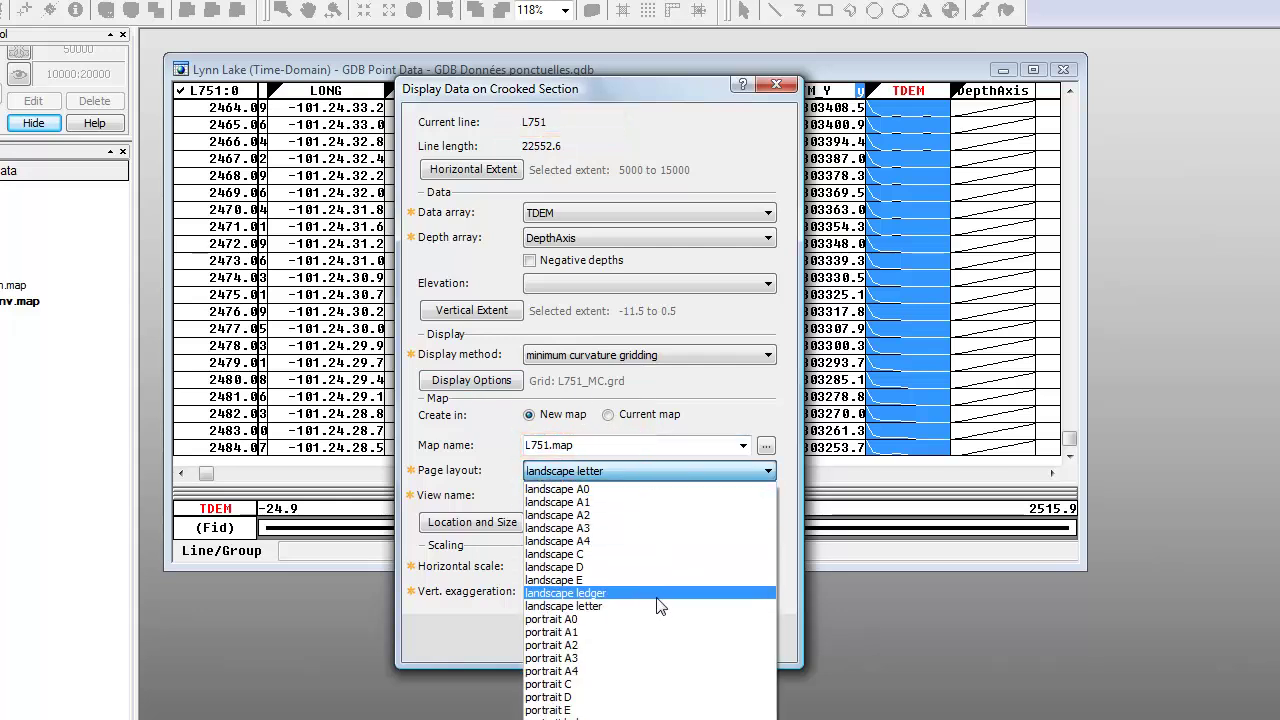
click(657, 593)
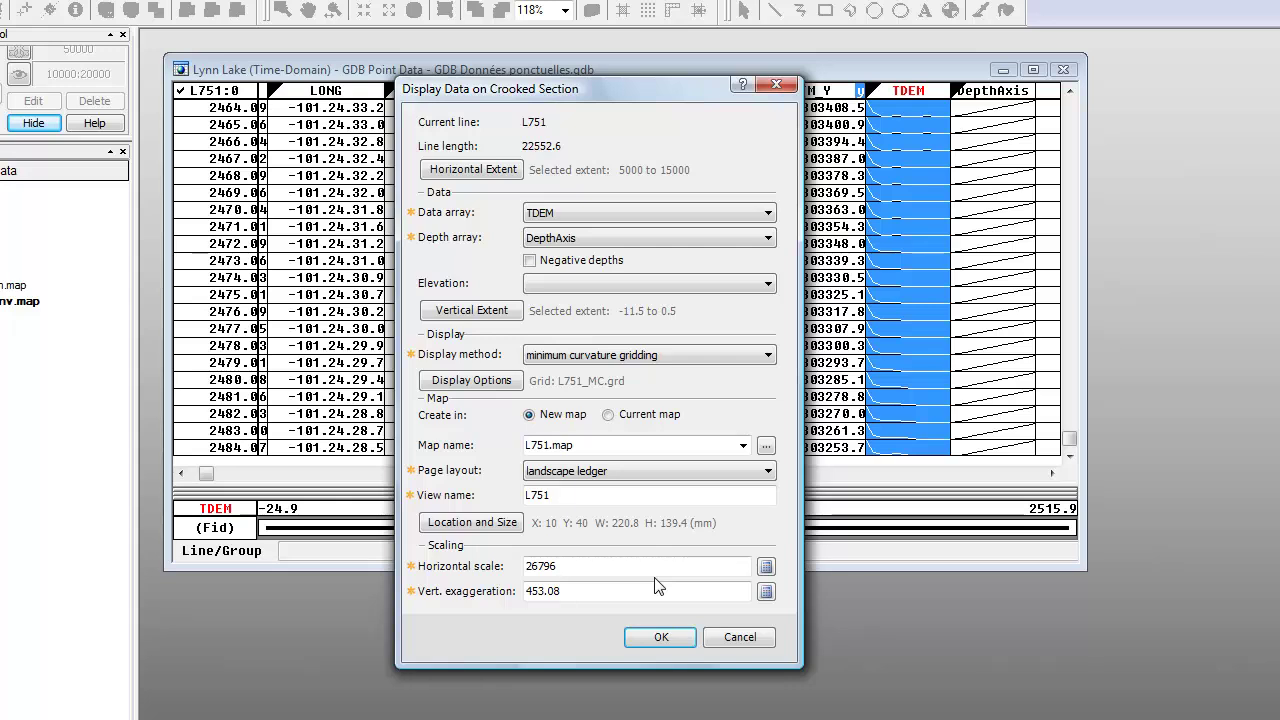
double_click(564, 494)
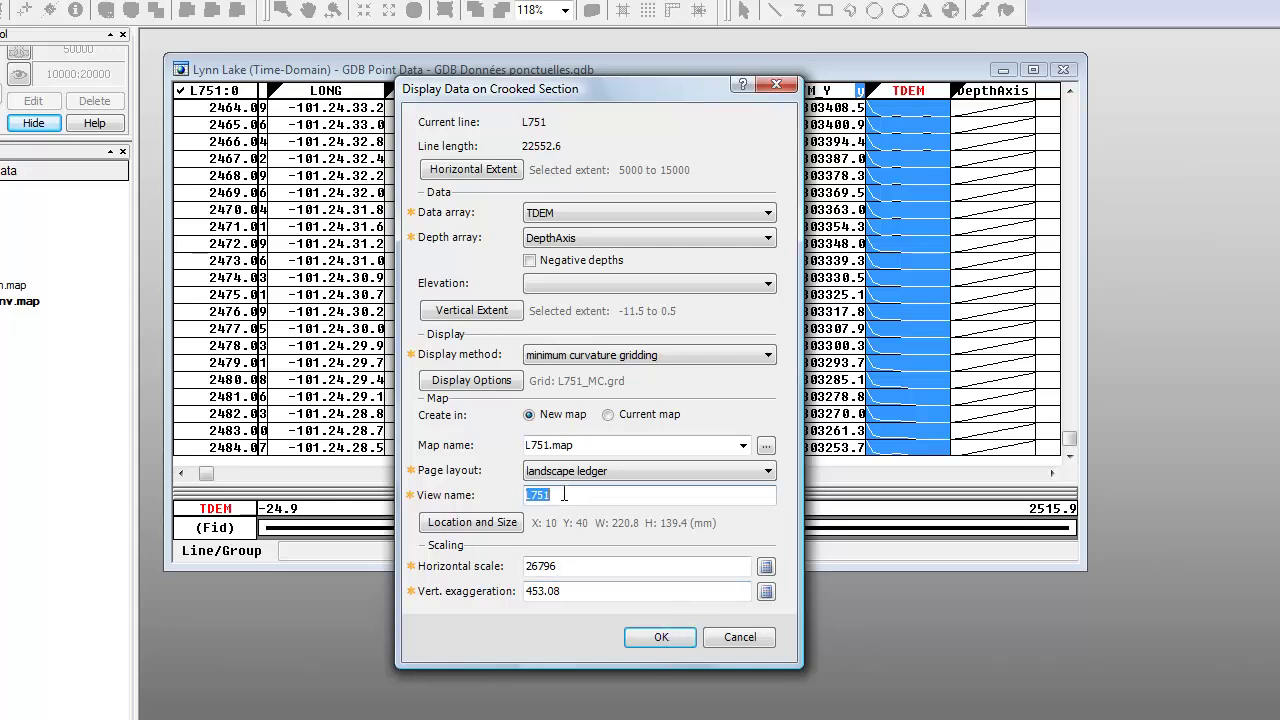
click(482, 528)
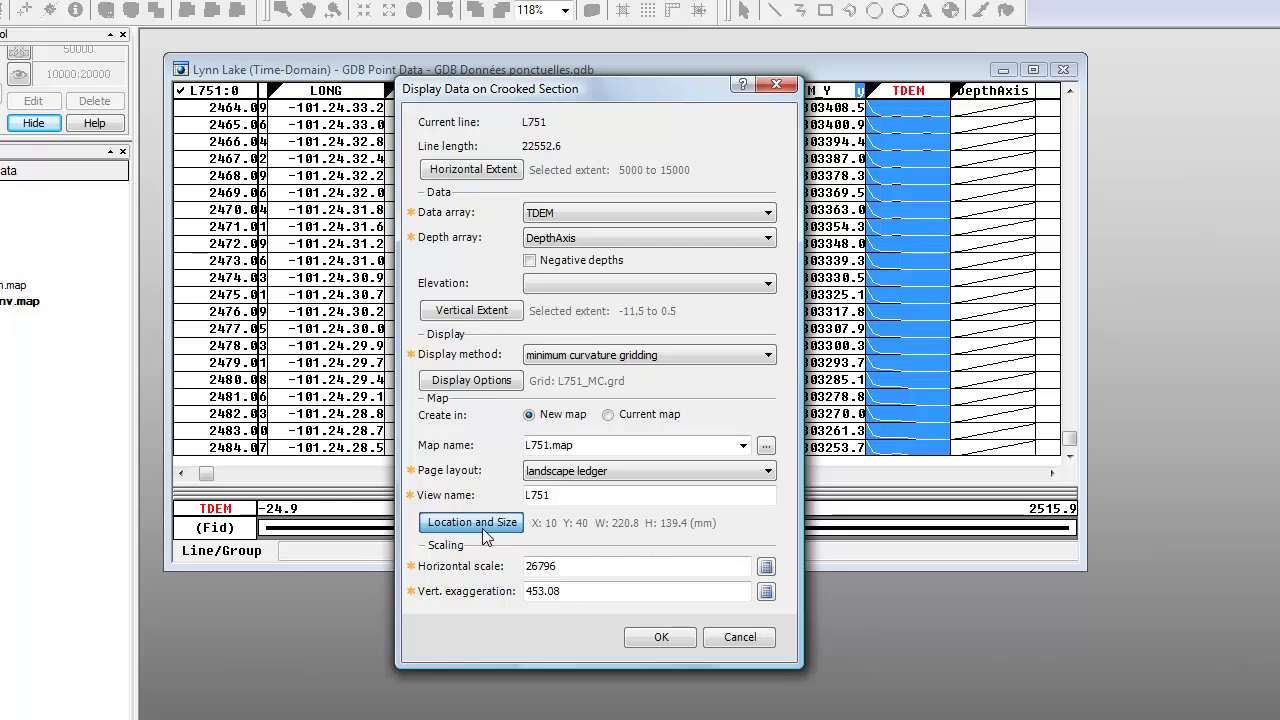
Set the section's reference grid line colour to light grey in the view location settings.
click(482, 528)
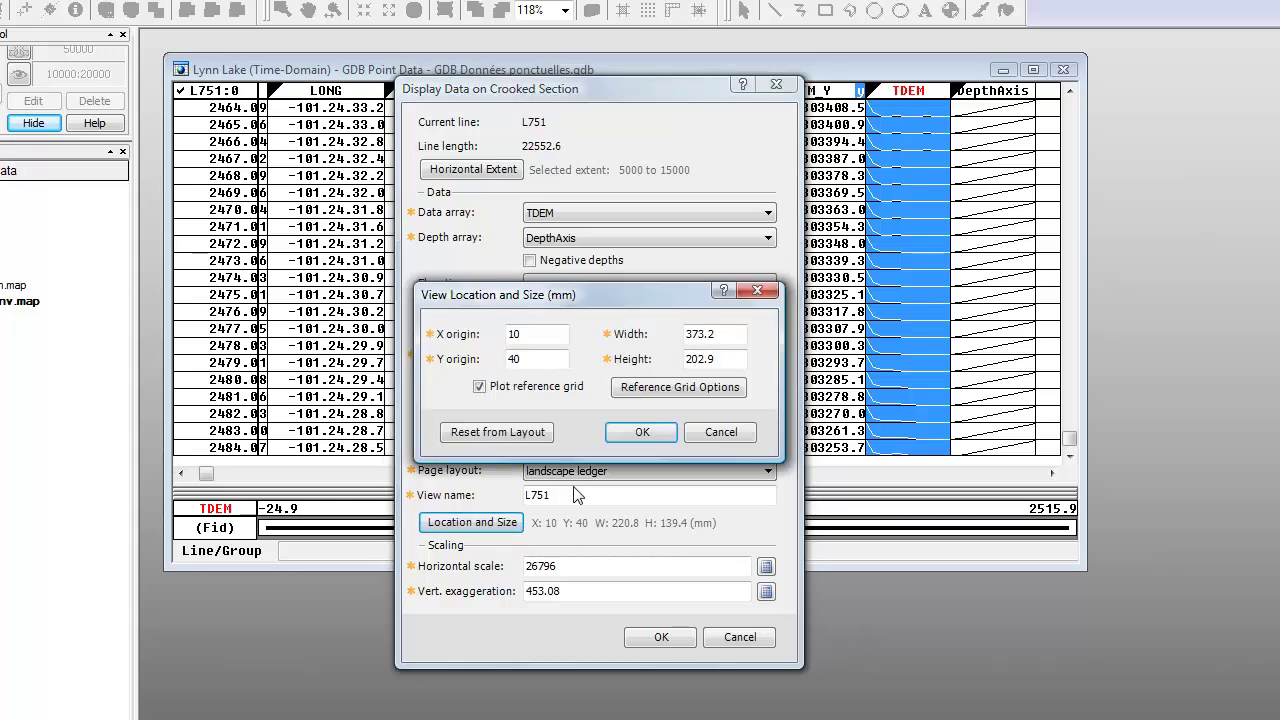
click(666, 393)
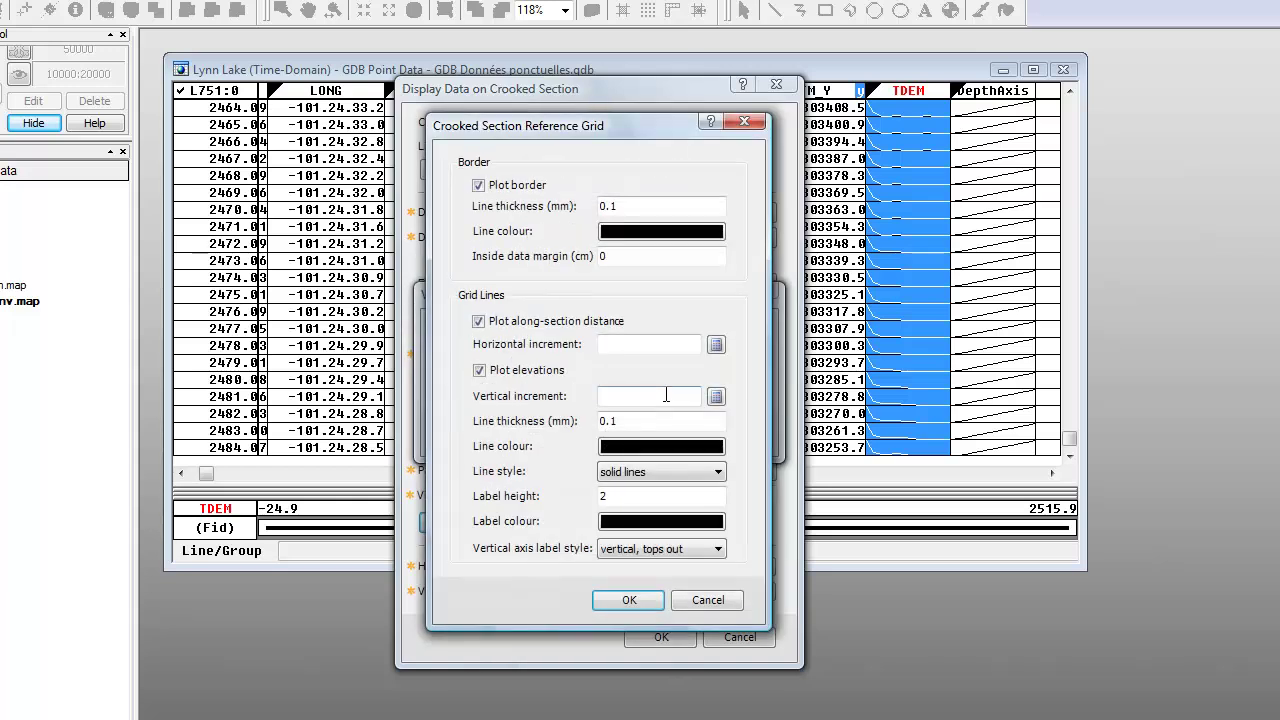
click(675, 458)
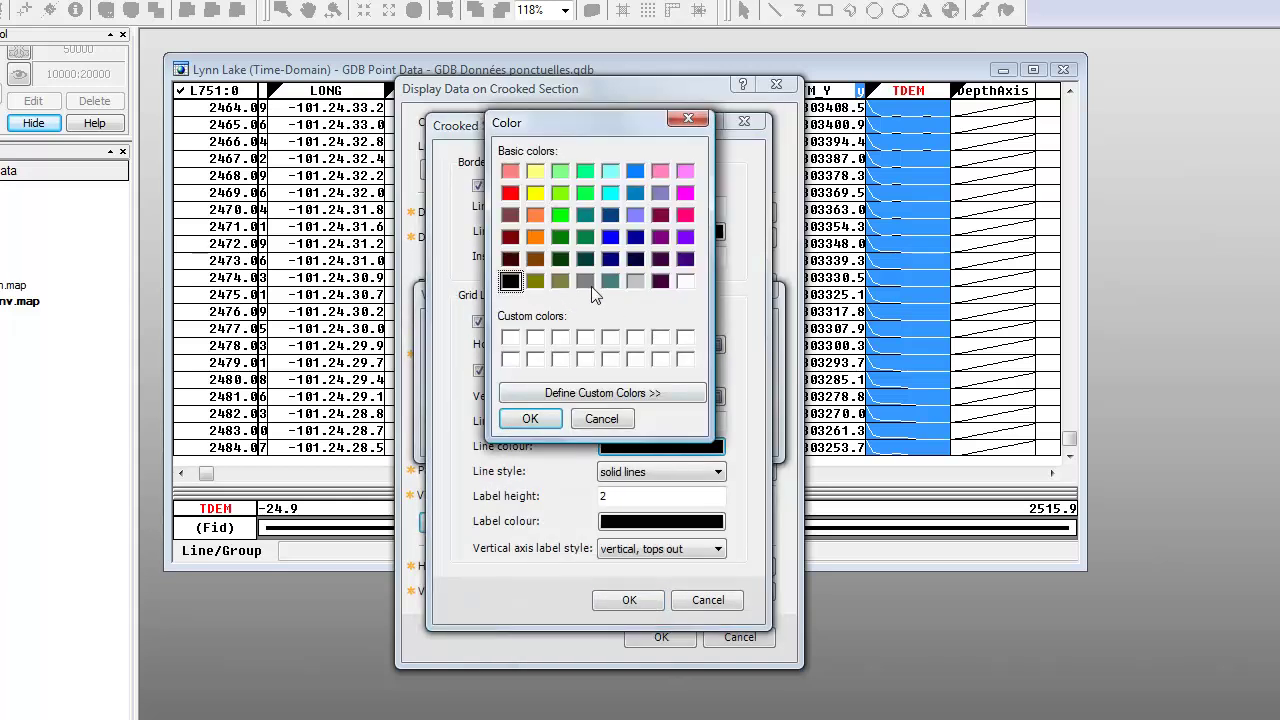
click(635, 280)
click(530, 418)
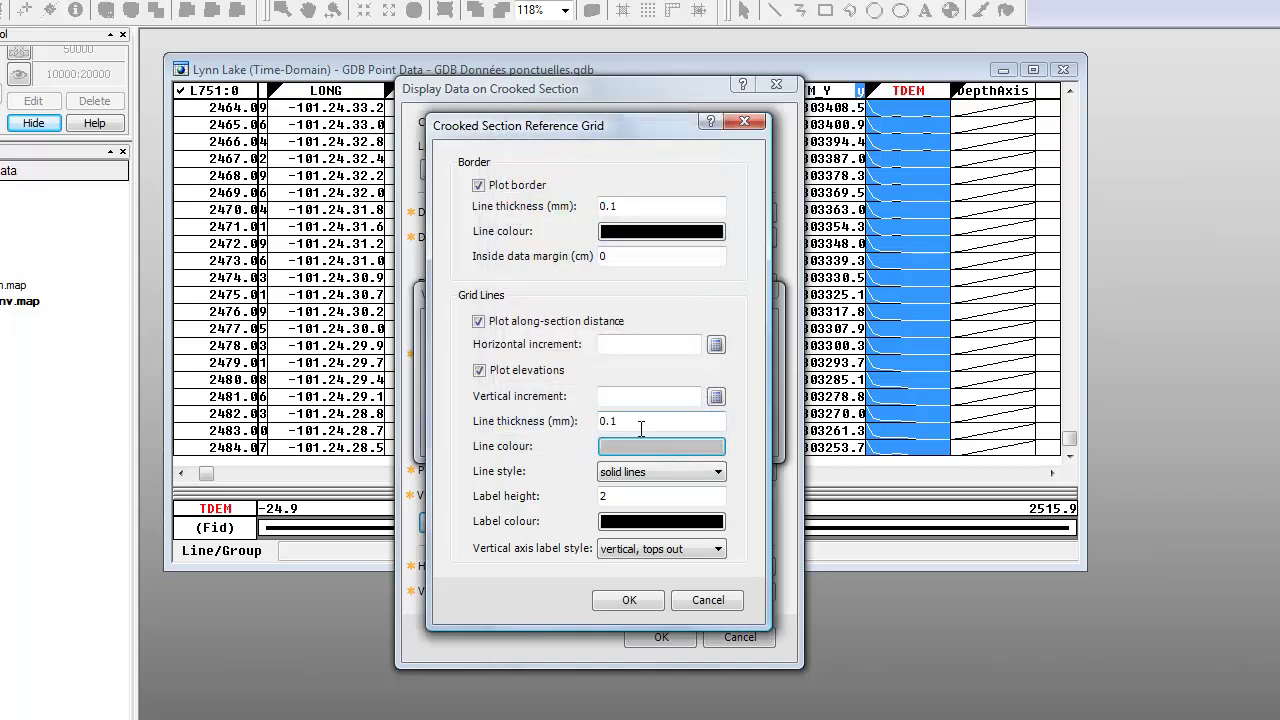
click(643, 597)
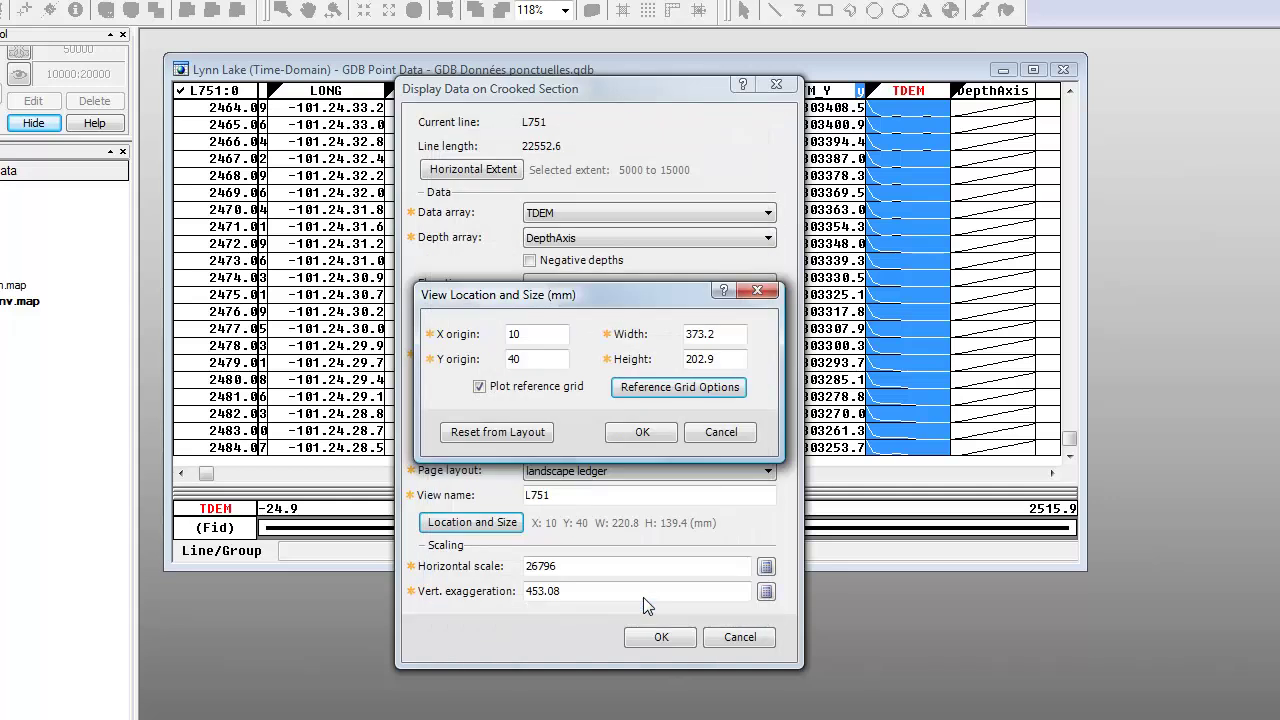
click(624, 431)
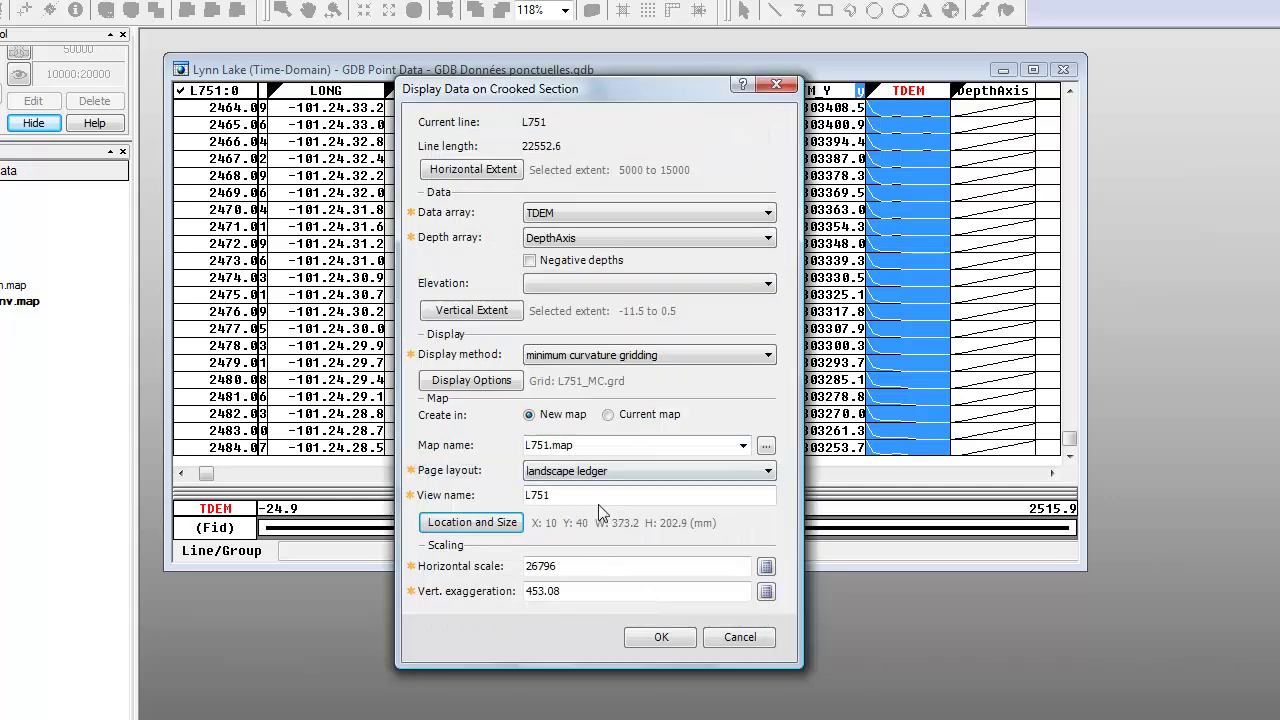
Review horizontal scale 26796 and vertical exaggeration 453.08, then create the L751 section map.
click(608, 566)
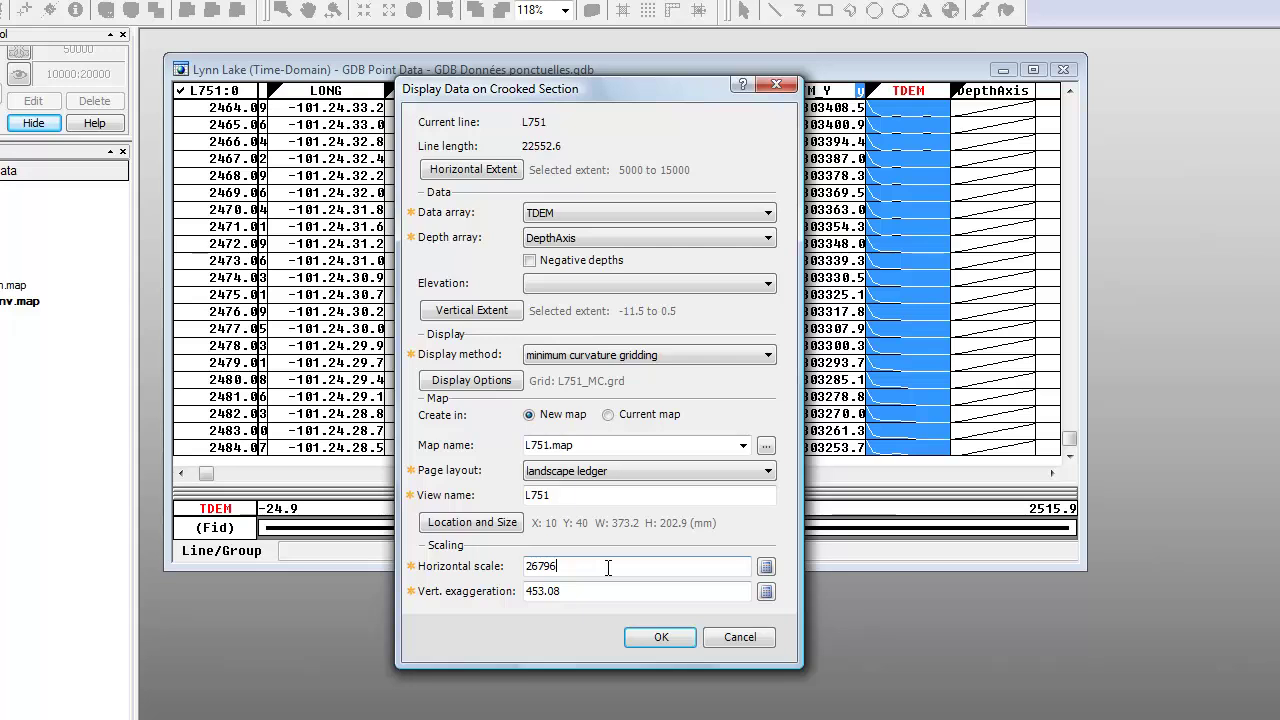
double_click(608, 566)
click(611, 590)
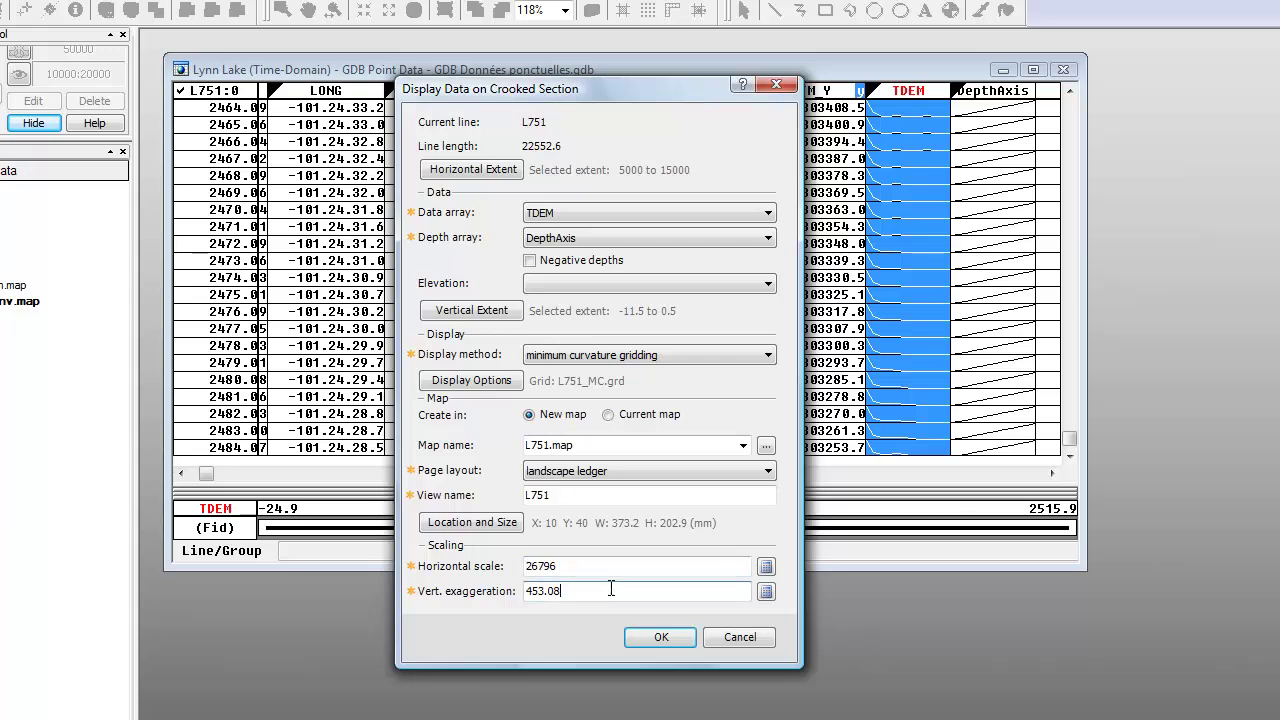
double_click(611, 590)
click(663, 638)
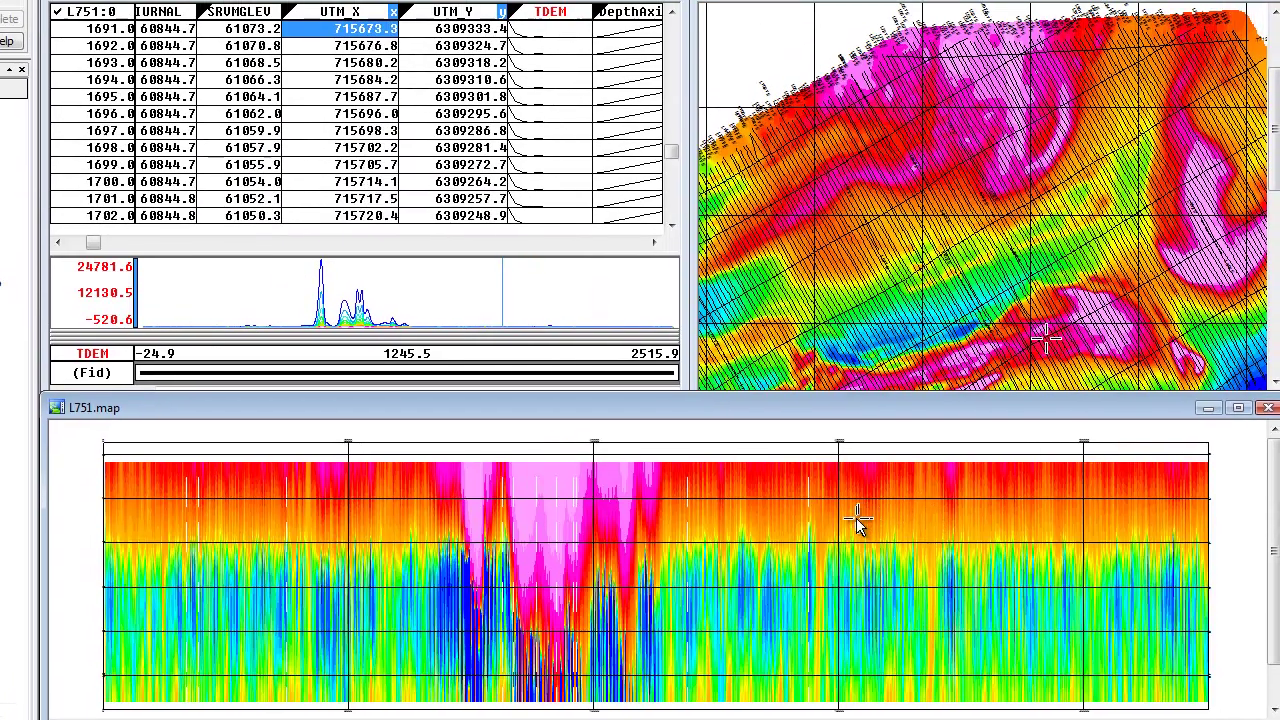
Drag along the L751 section to see positions tracked in the database and Lynn1 plan map.
mouse_move(856, 517)
mouse_down()
mouse_move(520, 496)
mouse_move(491, 517)
mouse_move(317, 523)
mouse_move(246, 542)
mouse_move(586, 548)
mouse_up()
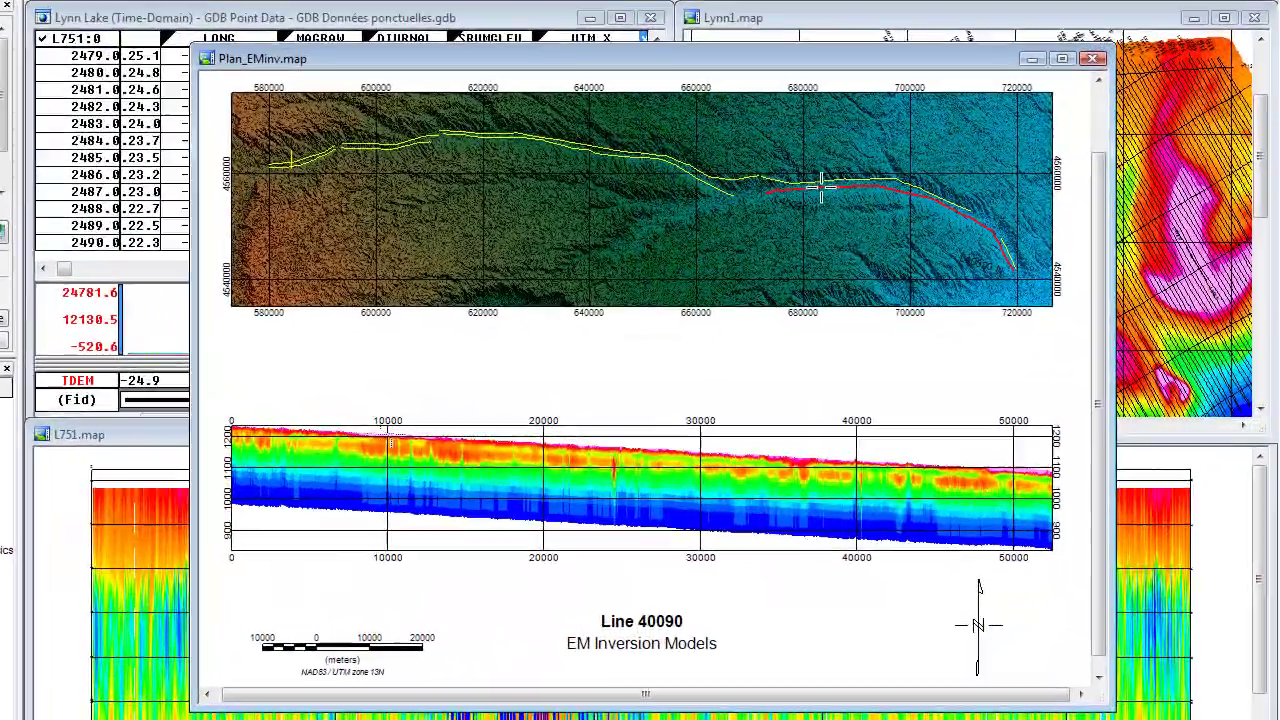
mouse_move(818, 187)
mouse_down()
mouse_move(944, 203)
mouse_move(1012, 266)
mouse_move(987, 227)
mouse_move(944, 203)
mouse_move(855, 186)
mouse_move(769, 193)
mouse_up()
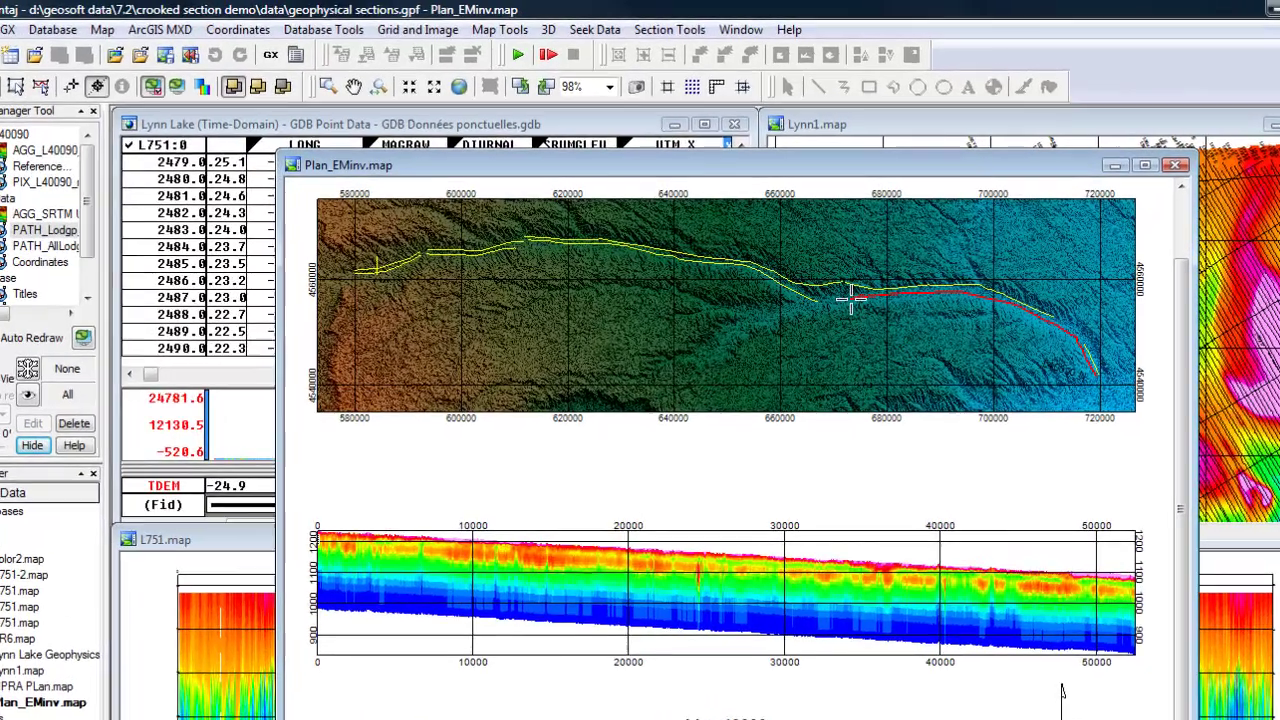
Create a new group named Interpretation in view L40090 and finish the digitized interpretation line.
key(alt+s)
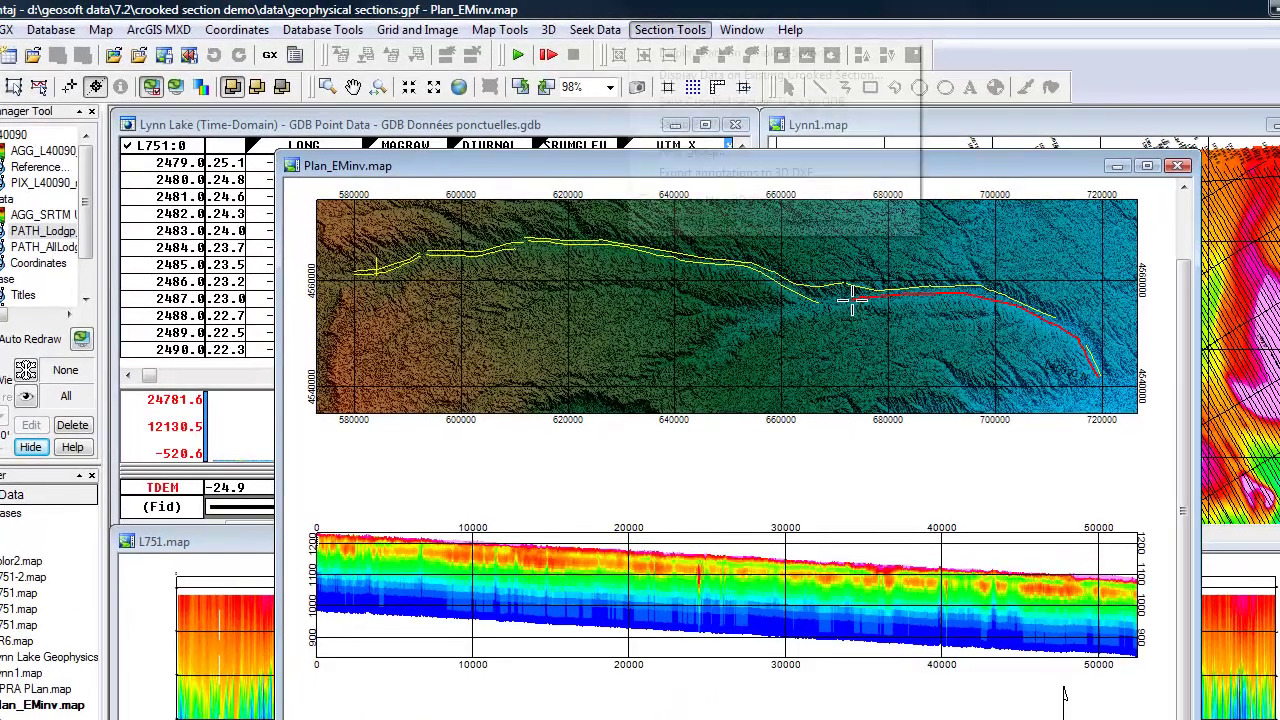
key(Down)
key(Down)
key(Down)
key(Down)
key(Down)
key(Return)
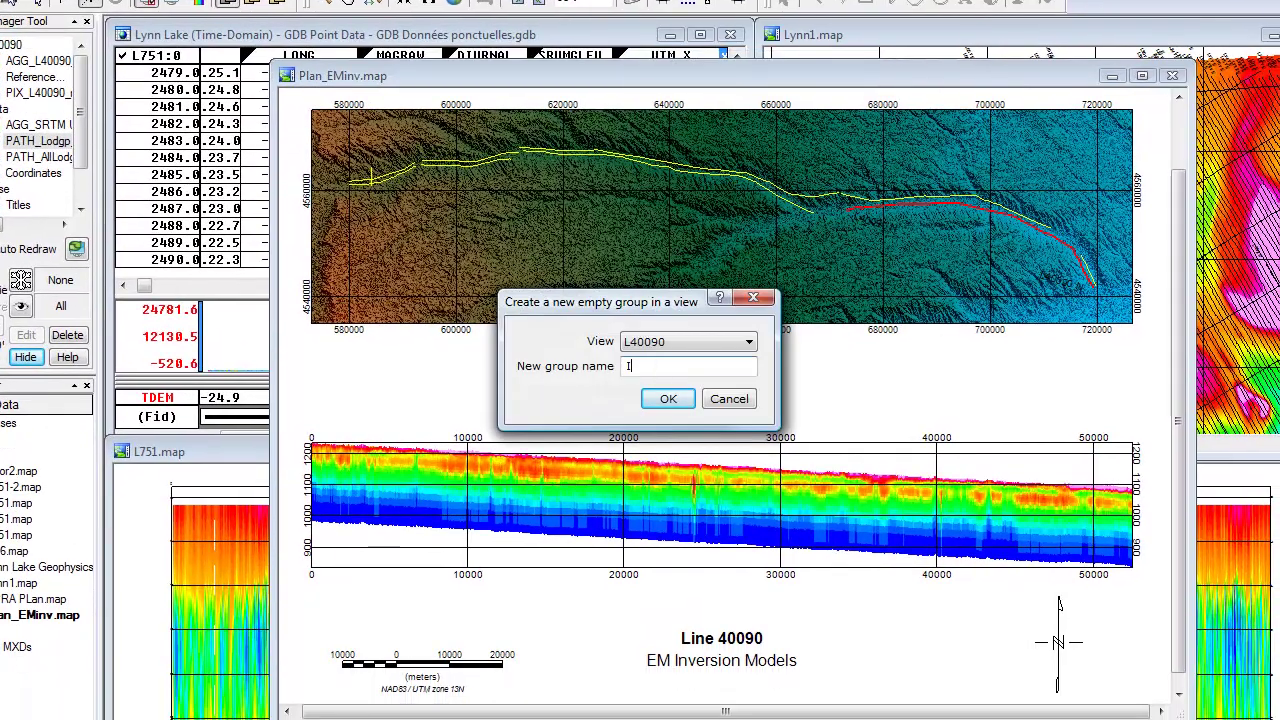
text(Interpretation)
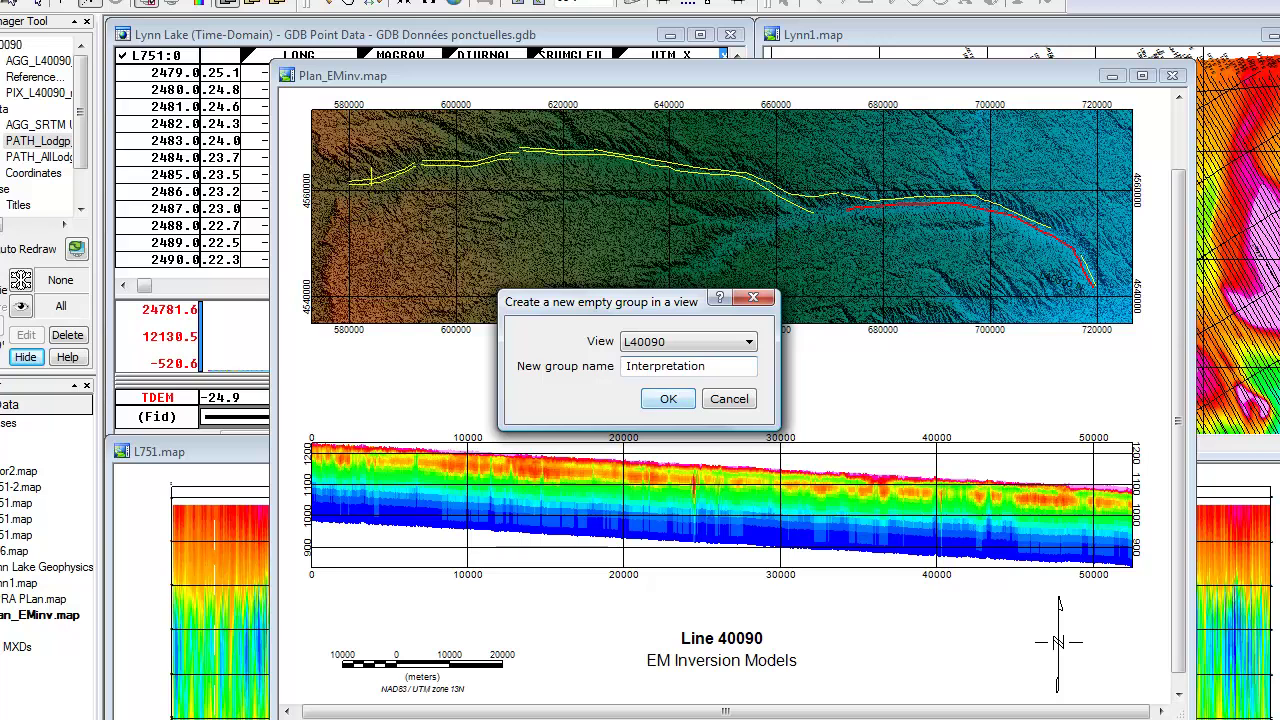
click(668, 398)
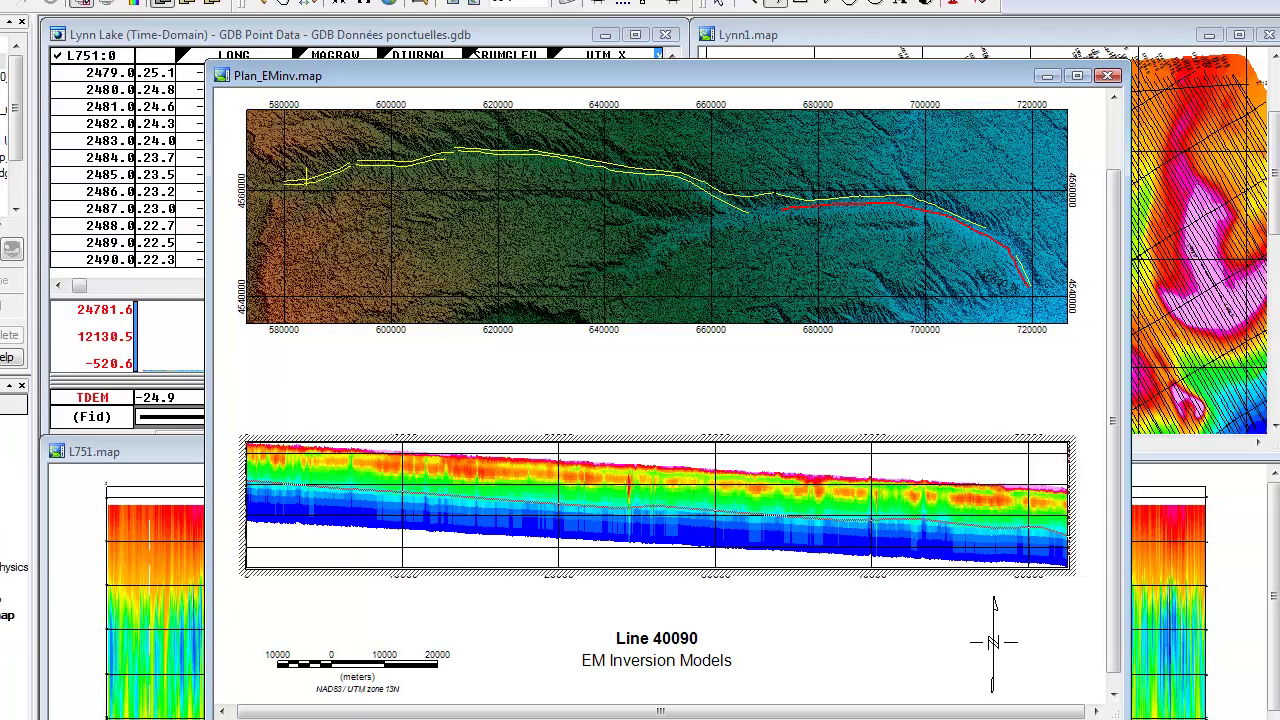
right_click(1138, 162)
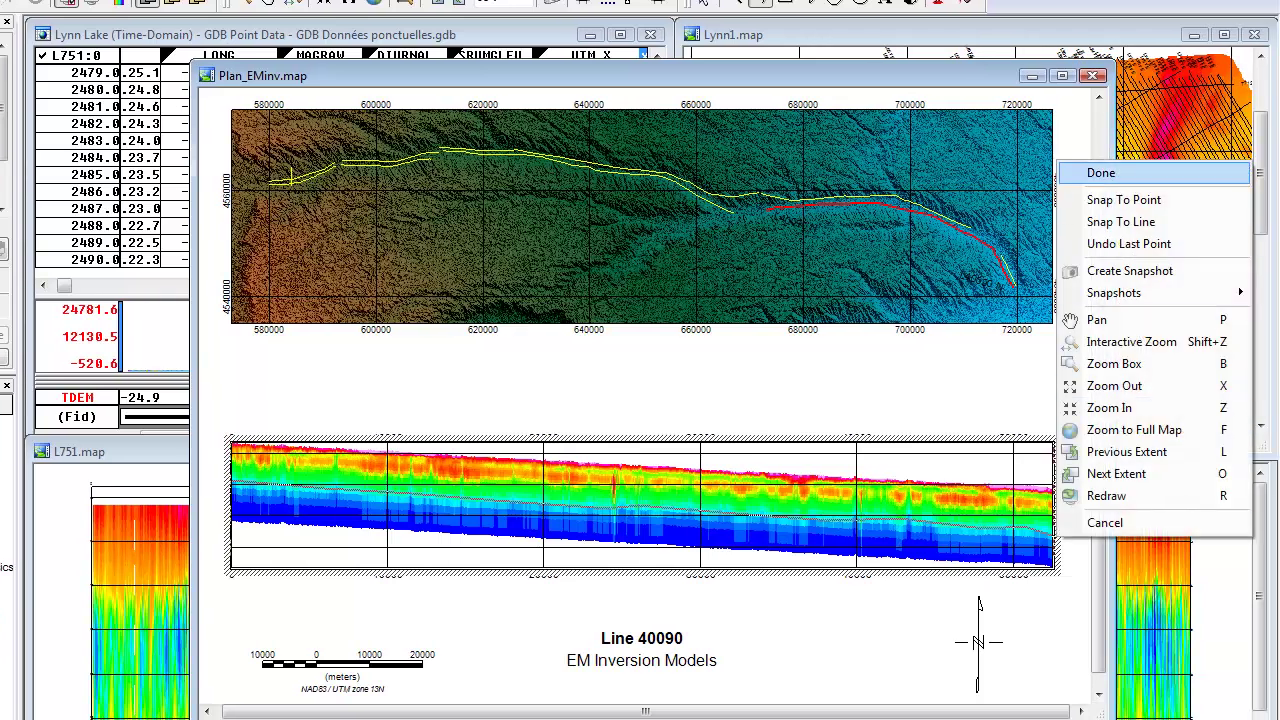
key(Return)
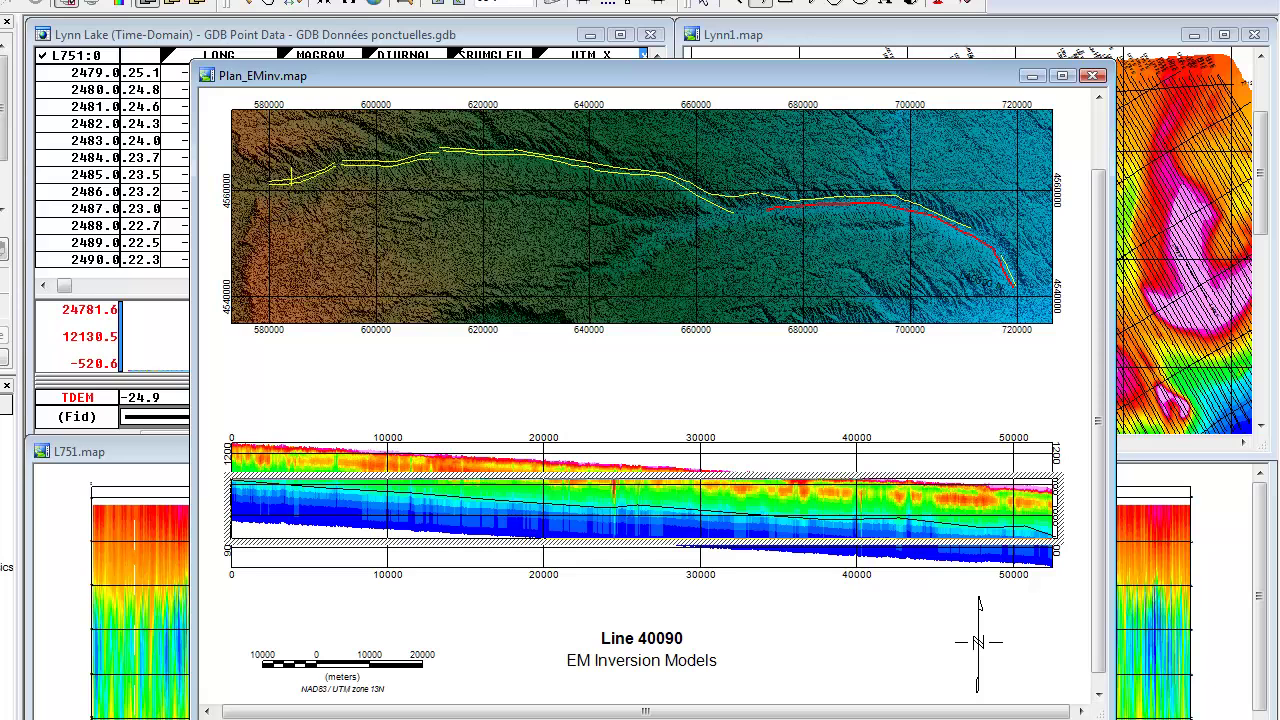
Export only the Interpretation group via Export annotations to 3D DXF, keeping the name Plan_EMinv_Interpretation.dxf.
key(alt+s)
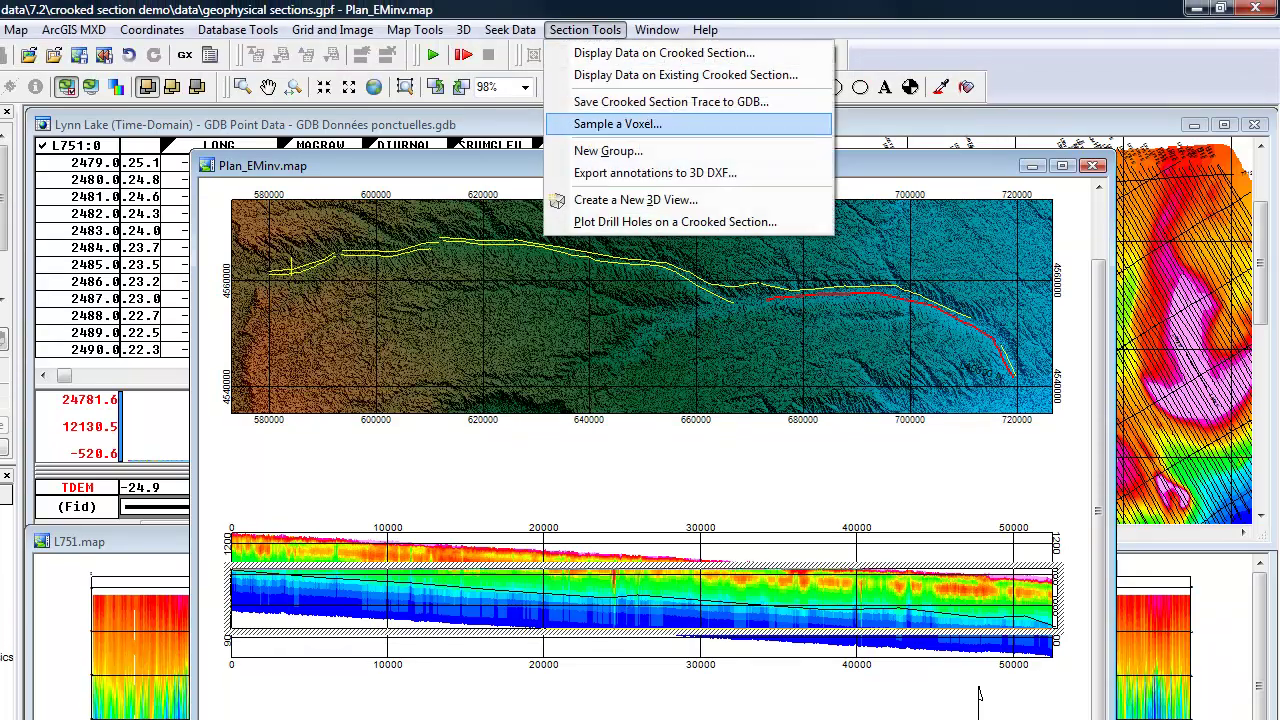
key(Down)
key(Down)
key(Return)
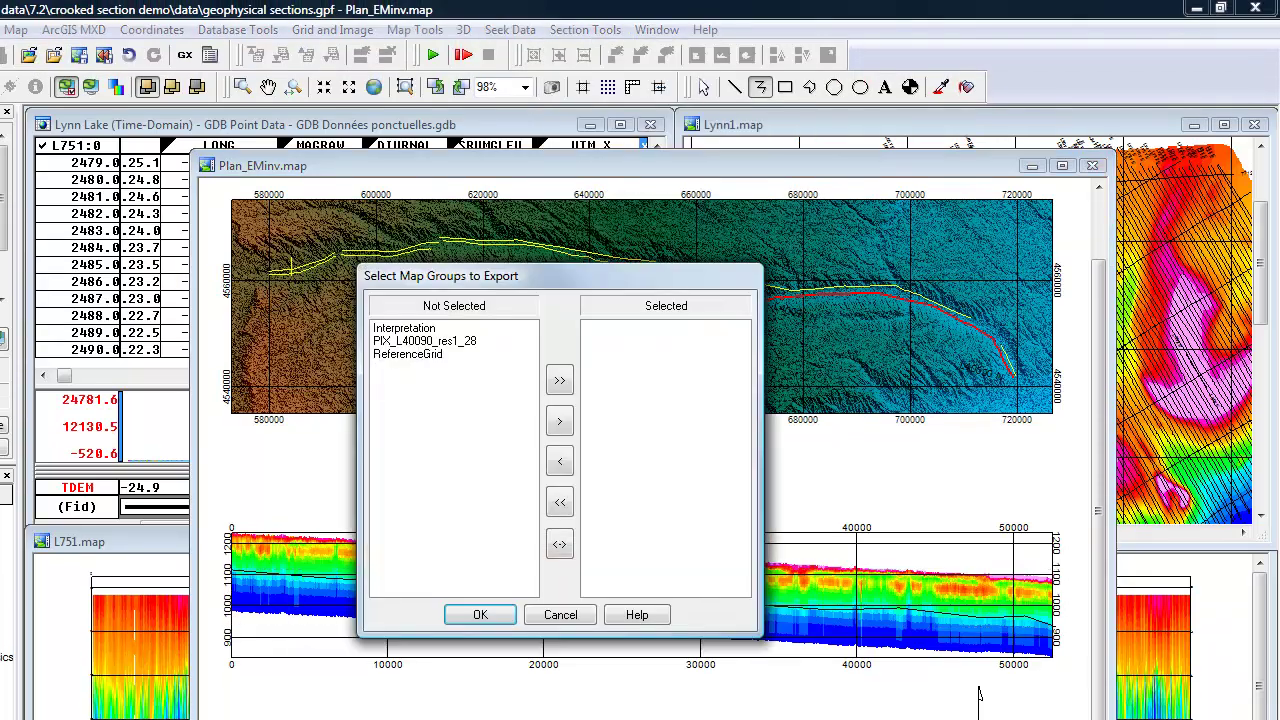
key(Down)
key(Tab)
key(space)
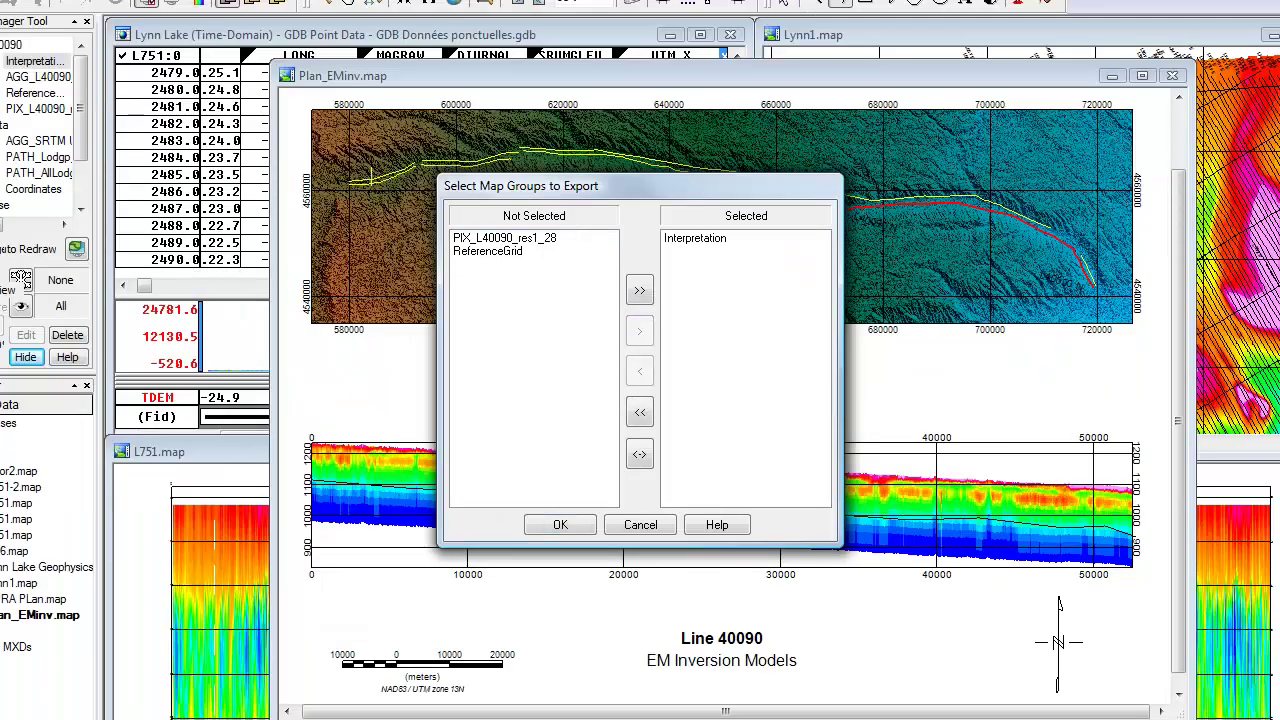
key(Return)
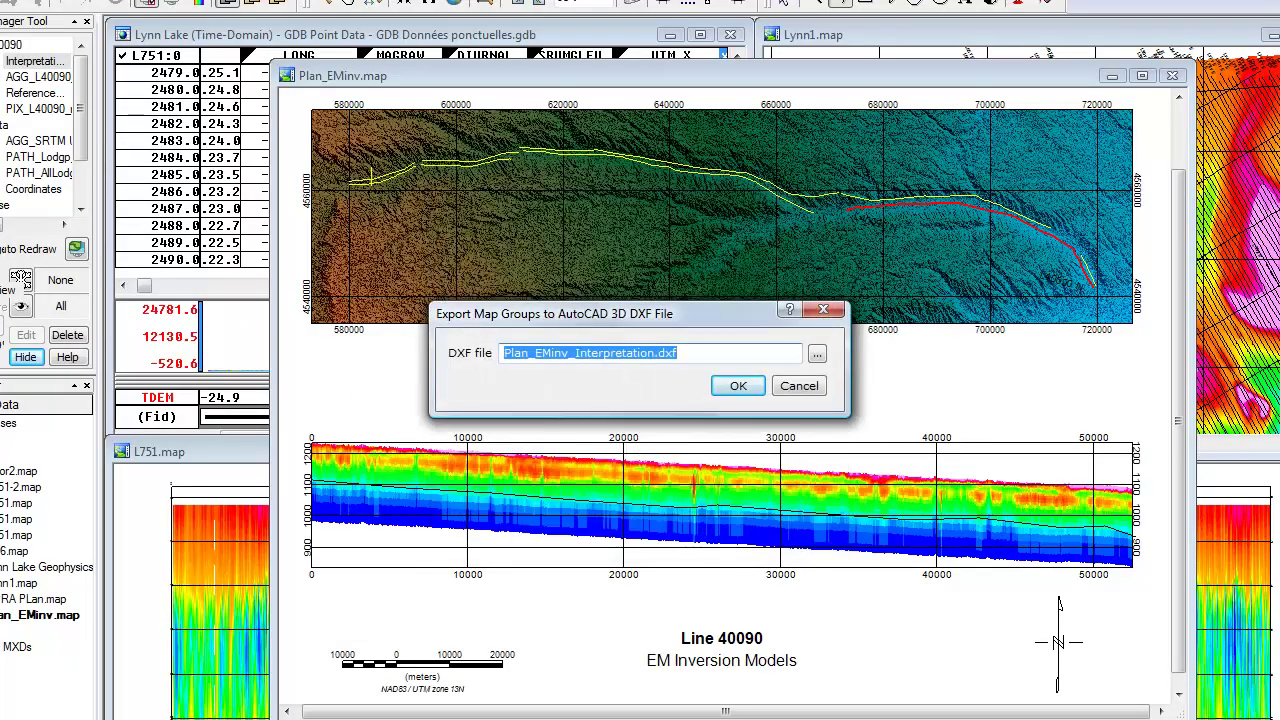
key(Return)
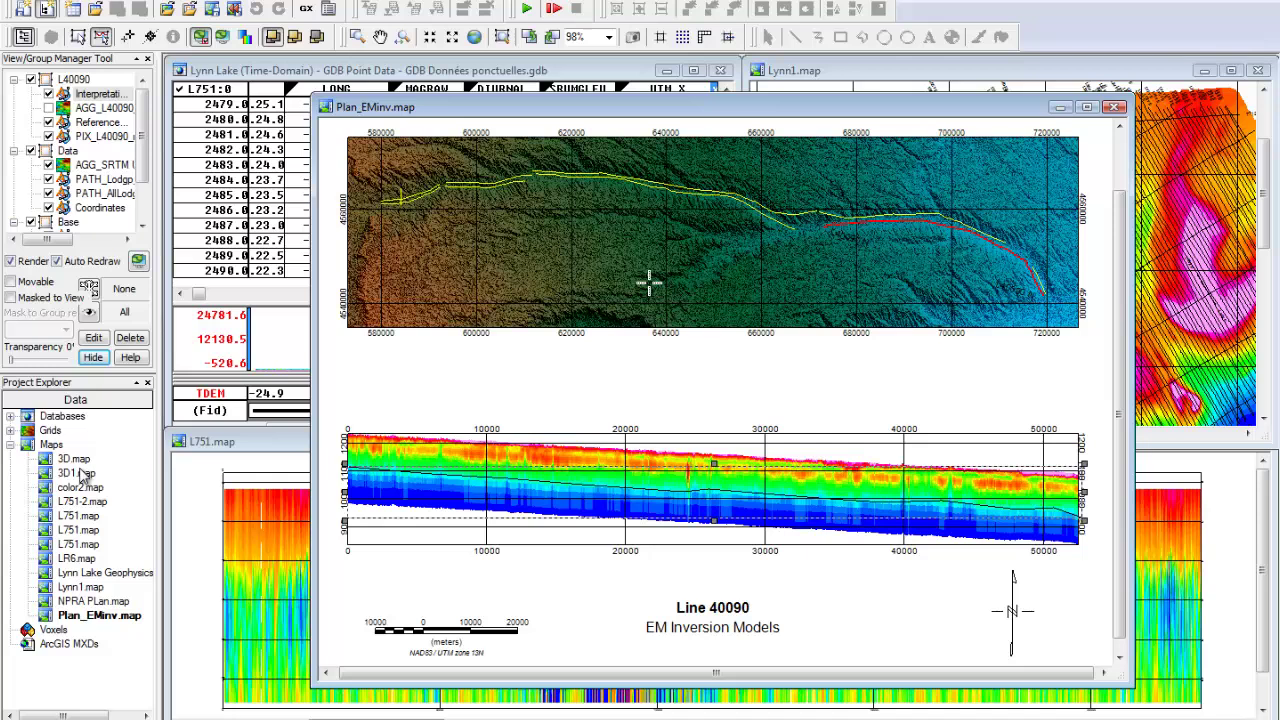
Open 3D.map in the 3D Viewer to show the Surface_Elev SRTM terrain surface.
double_click(79, 472)
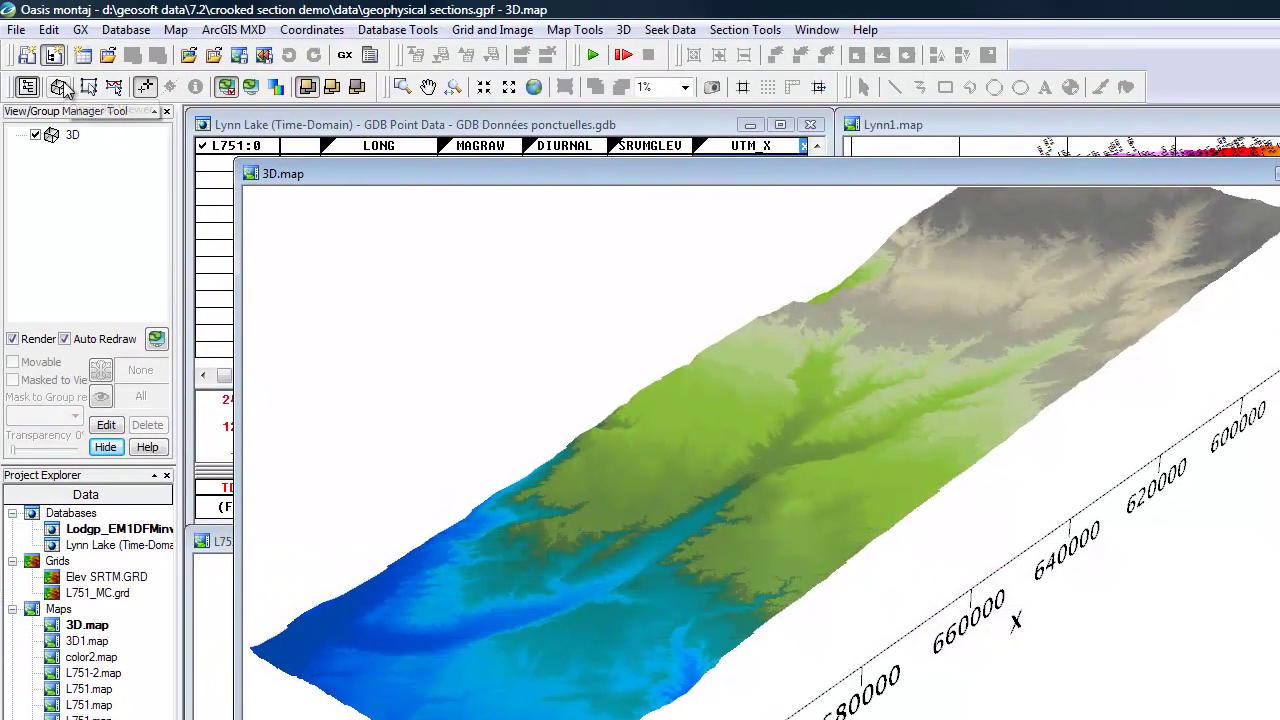
click(60, 87)
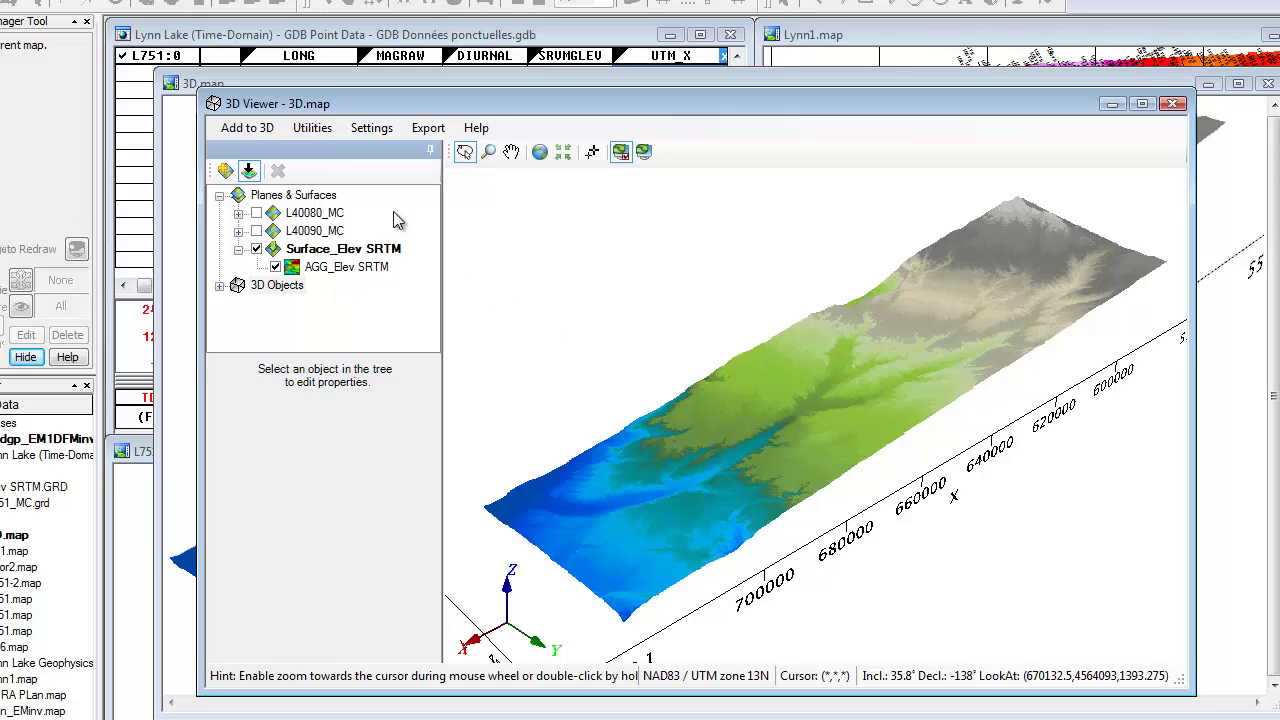
click(250, 131)
mouse_move(261, 196)
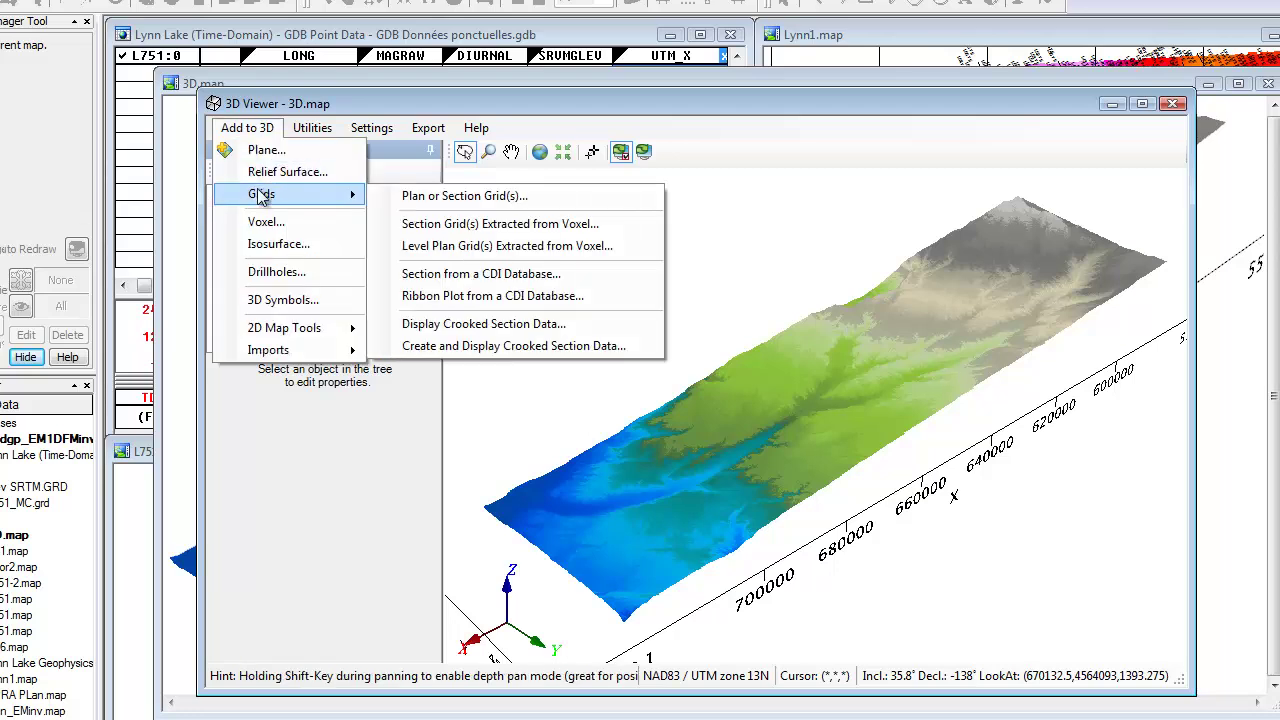
Create res1_28 crooked-section pixel plots with Elev1 in 3D, then orbit to view them beneath the terrain.
click(521, 349)
click(828, 296)
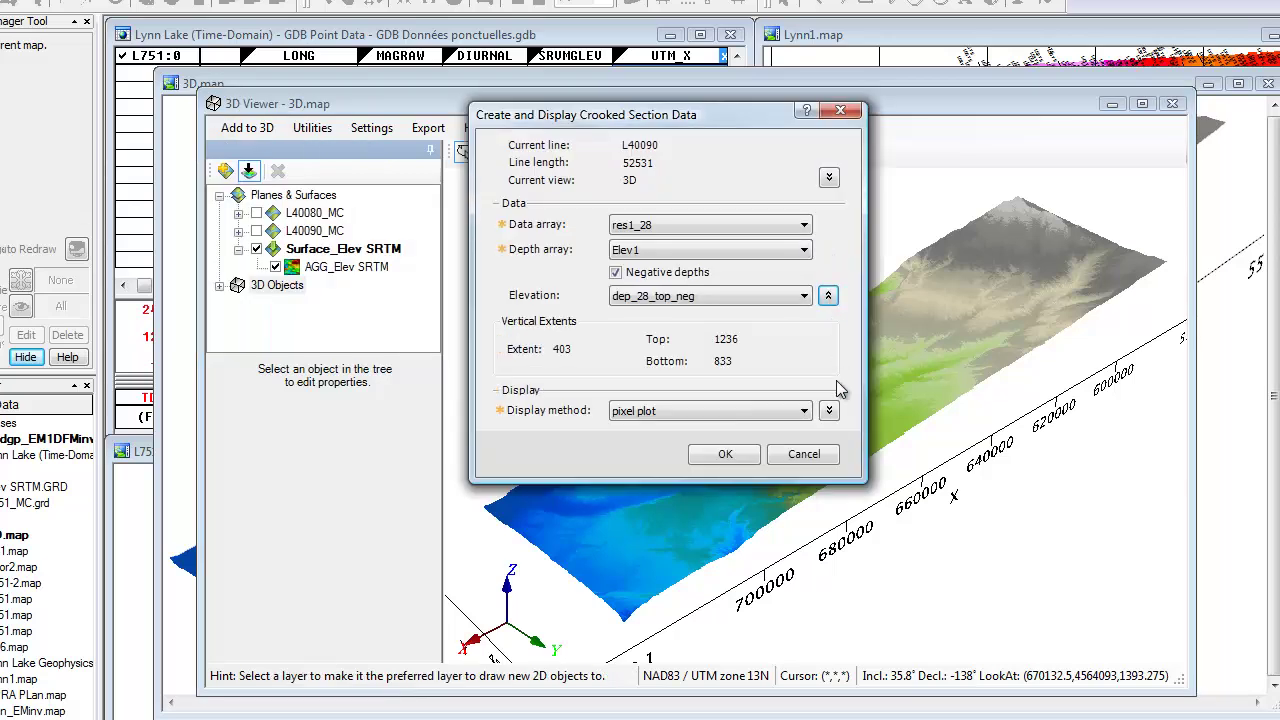
click(829, 411)
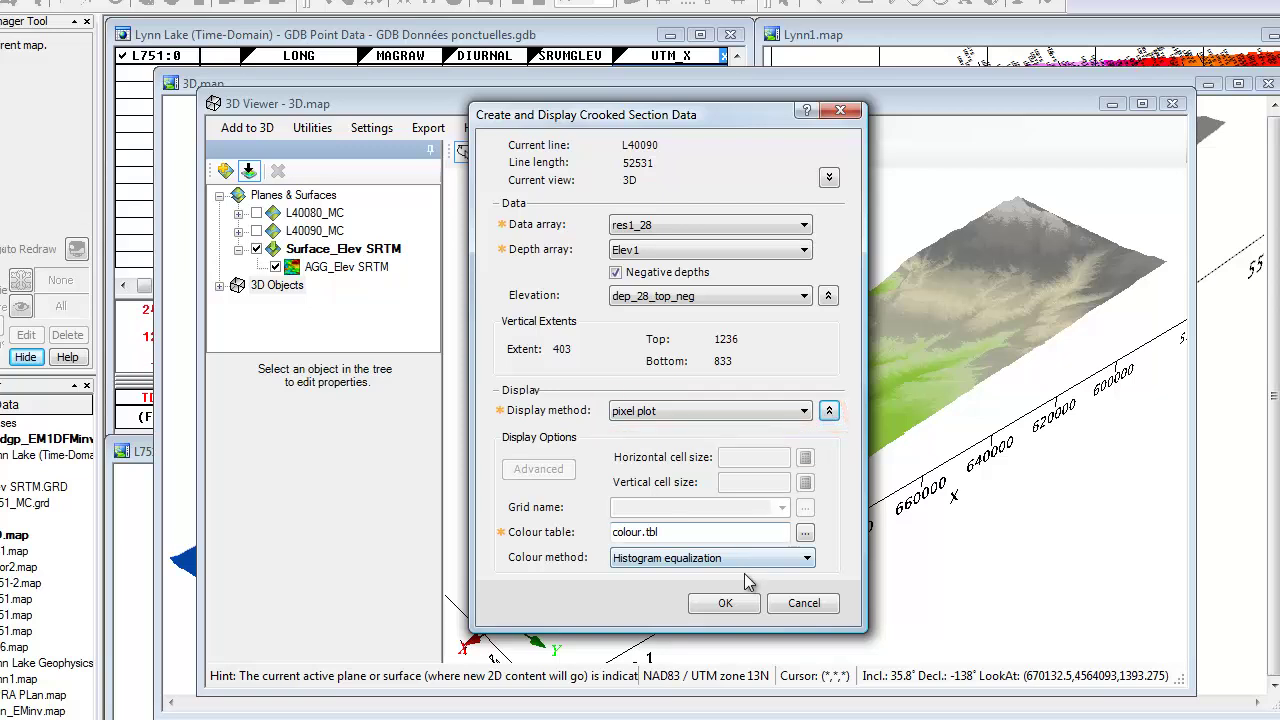
click(726, 603)
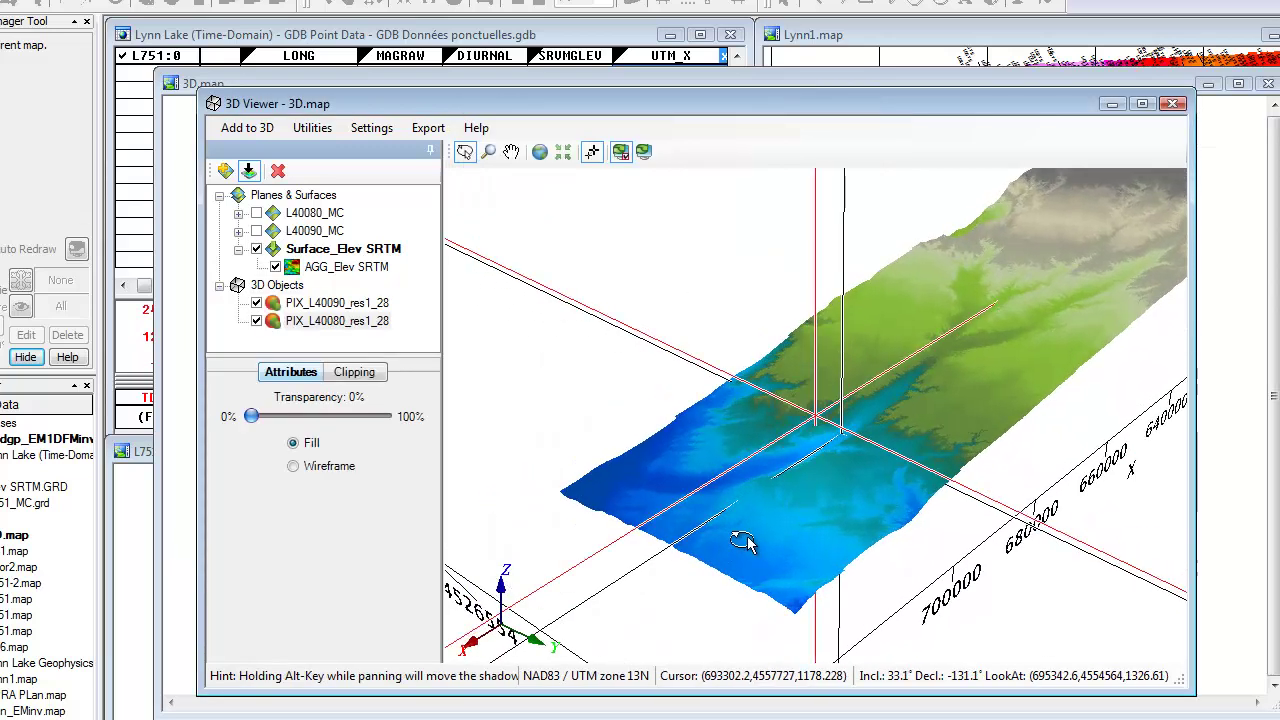
scroll(744, 542, up, 5)
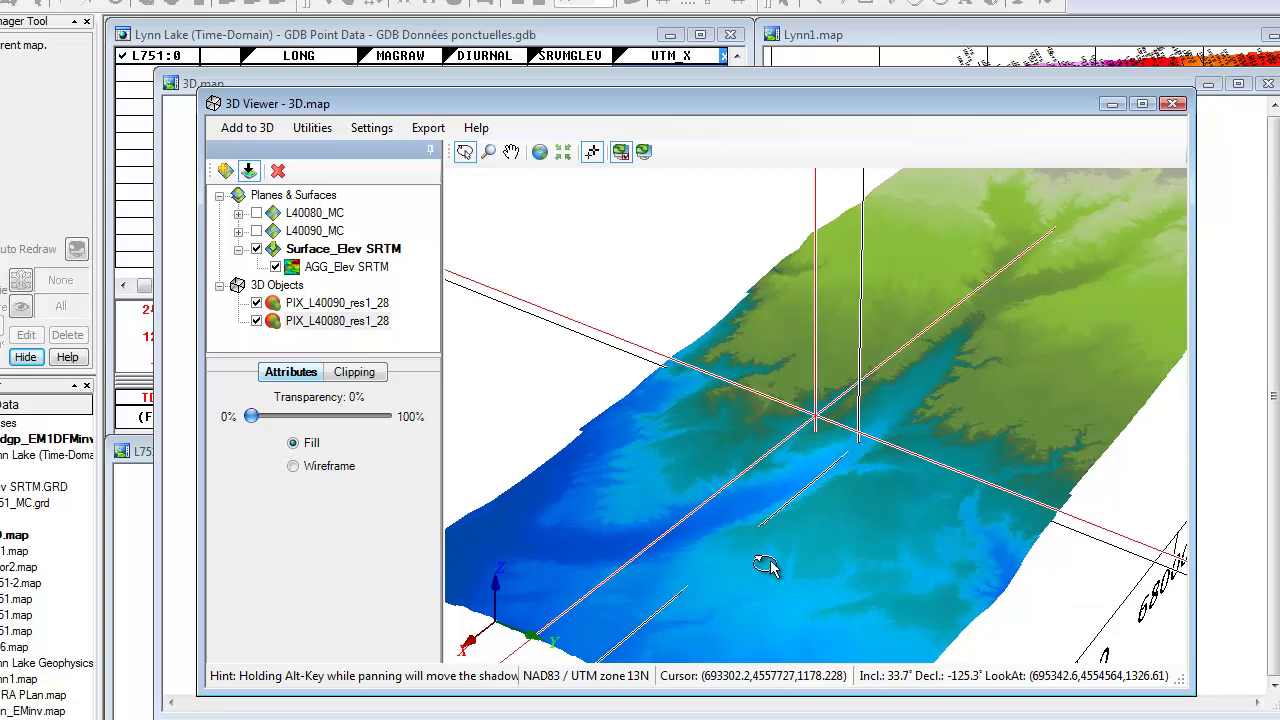
drag(766, 566, 1105, 368)
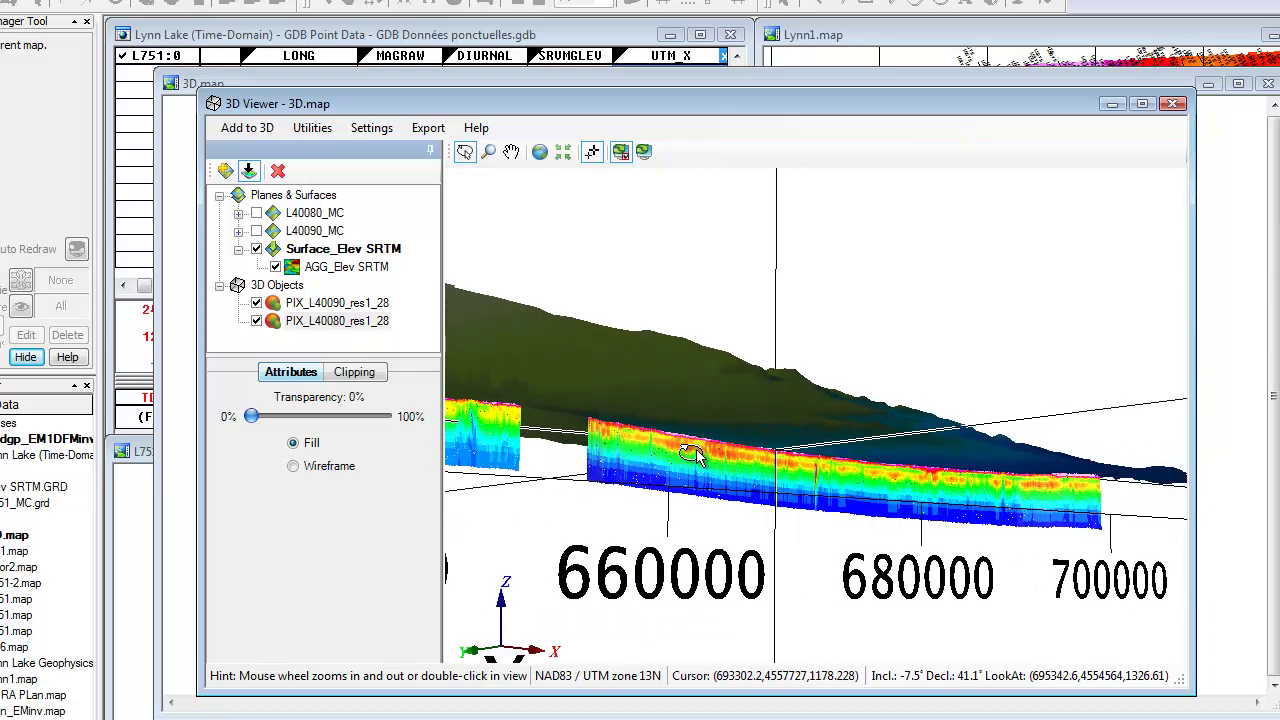
Select Plan_EMinv_interp.dxf for import into the 3D view as an AutoCAD DXF file.
click(260, 130)
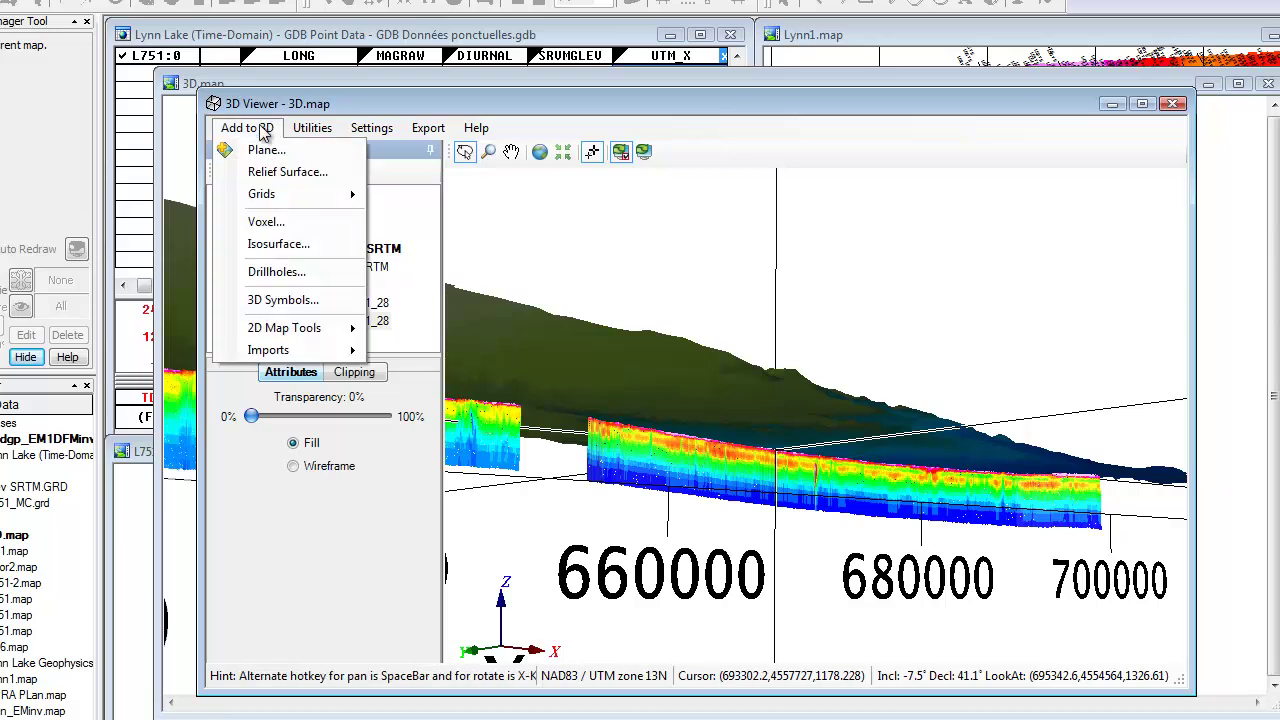
mouse_move(293, 355)
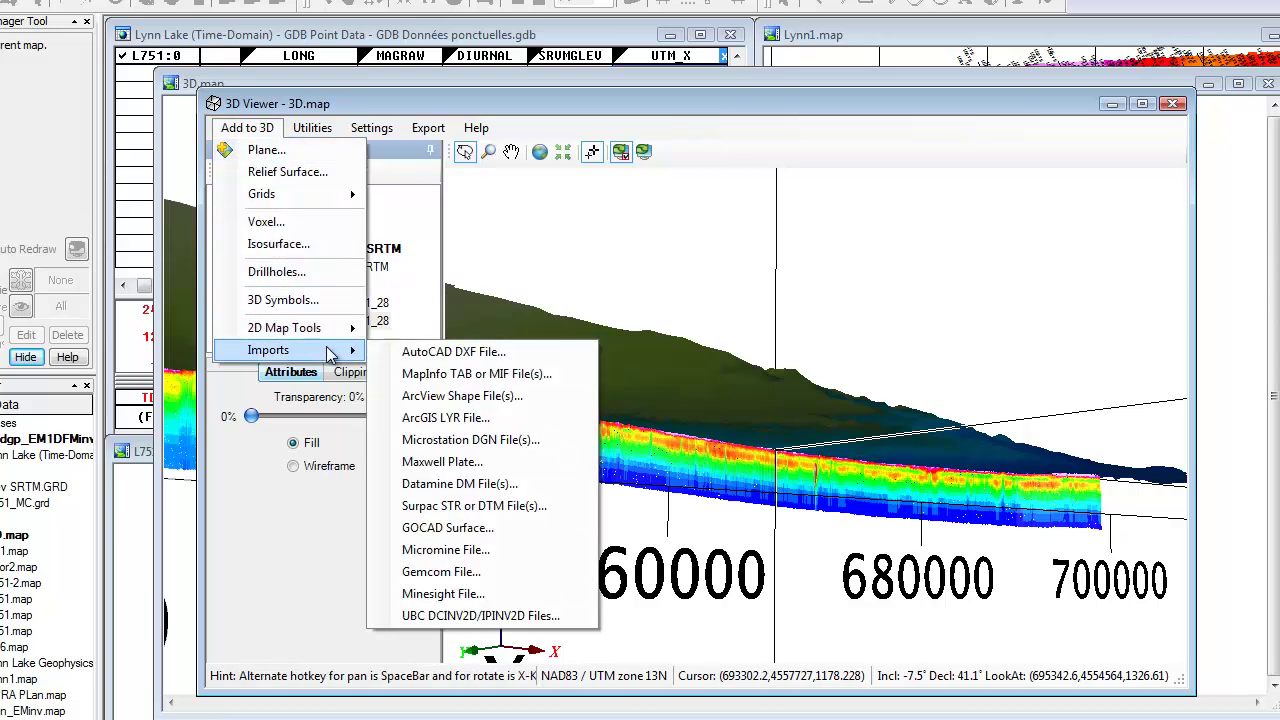
click(410, 350)
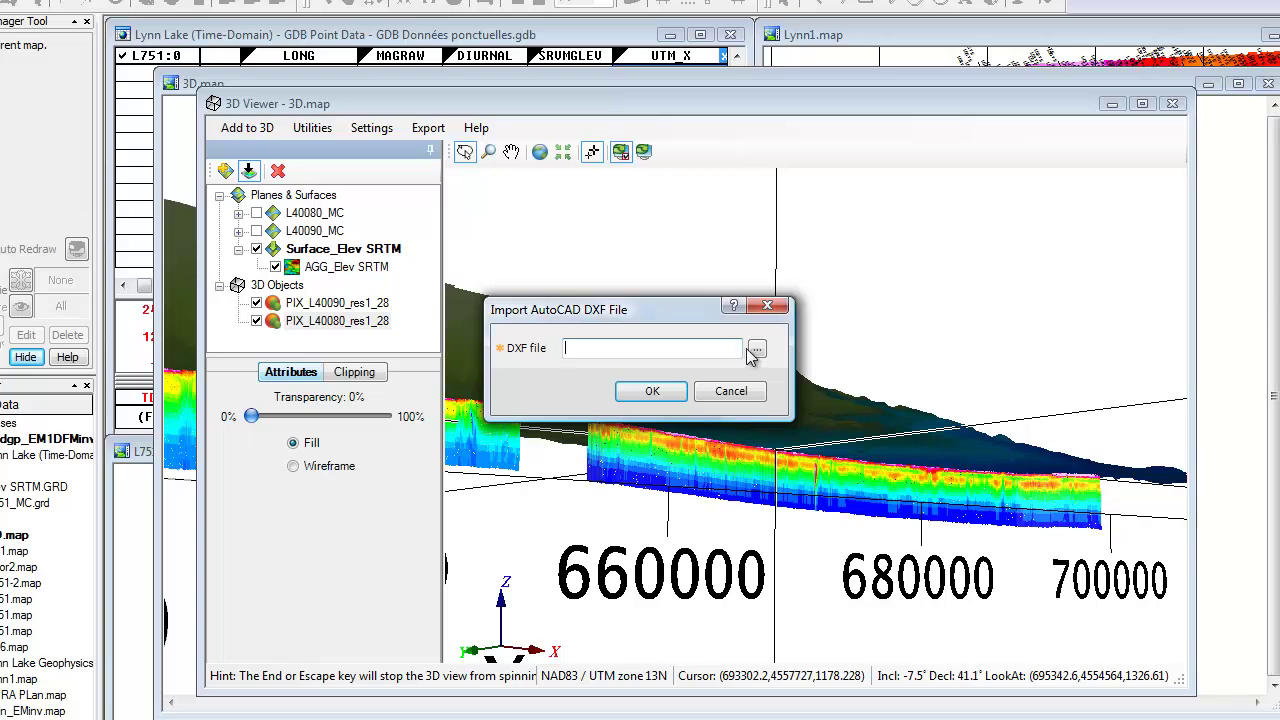
click(757, 350)
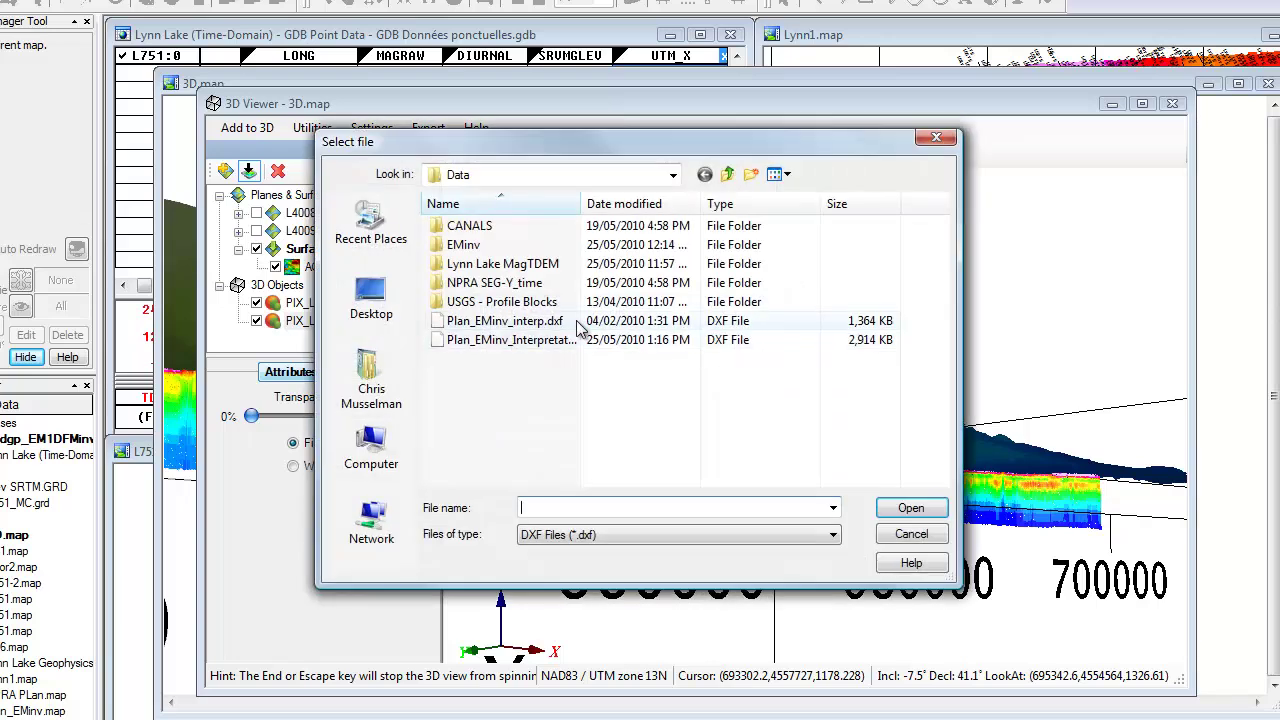
double_click(580, 328)
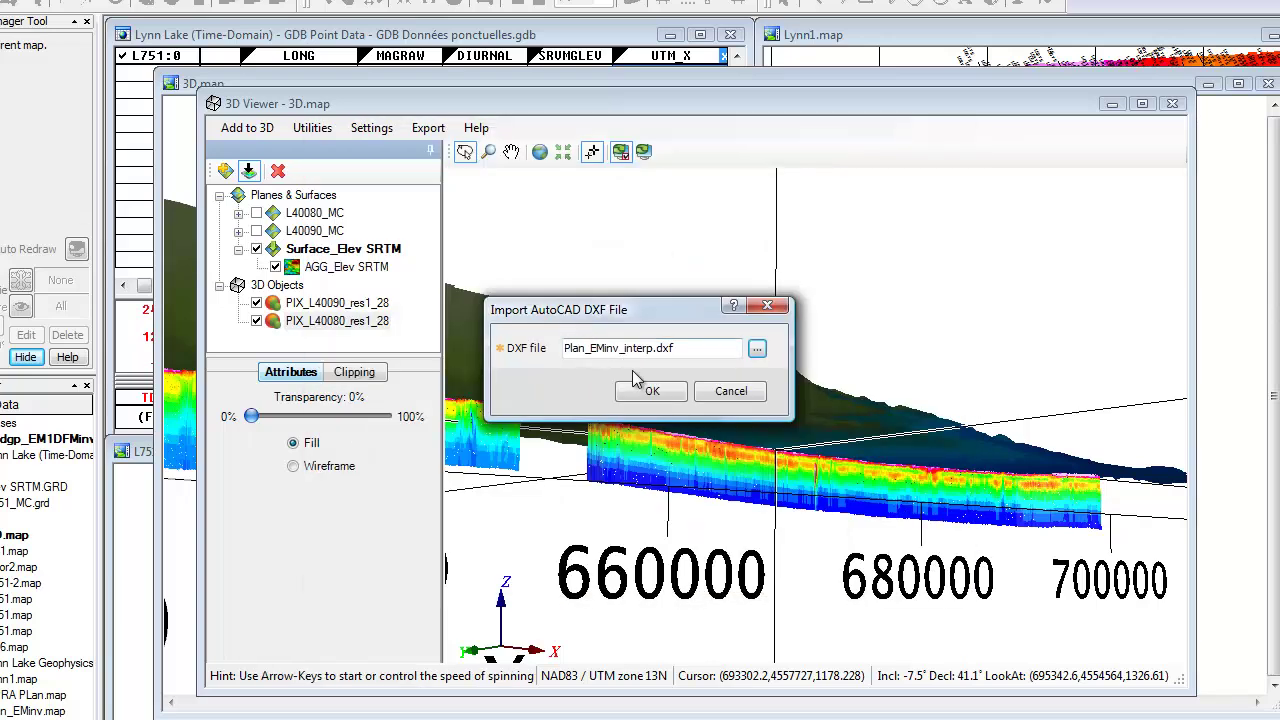
click(651, 394)
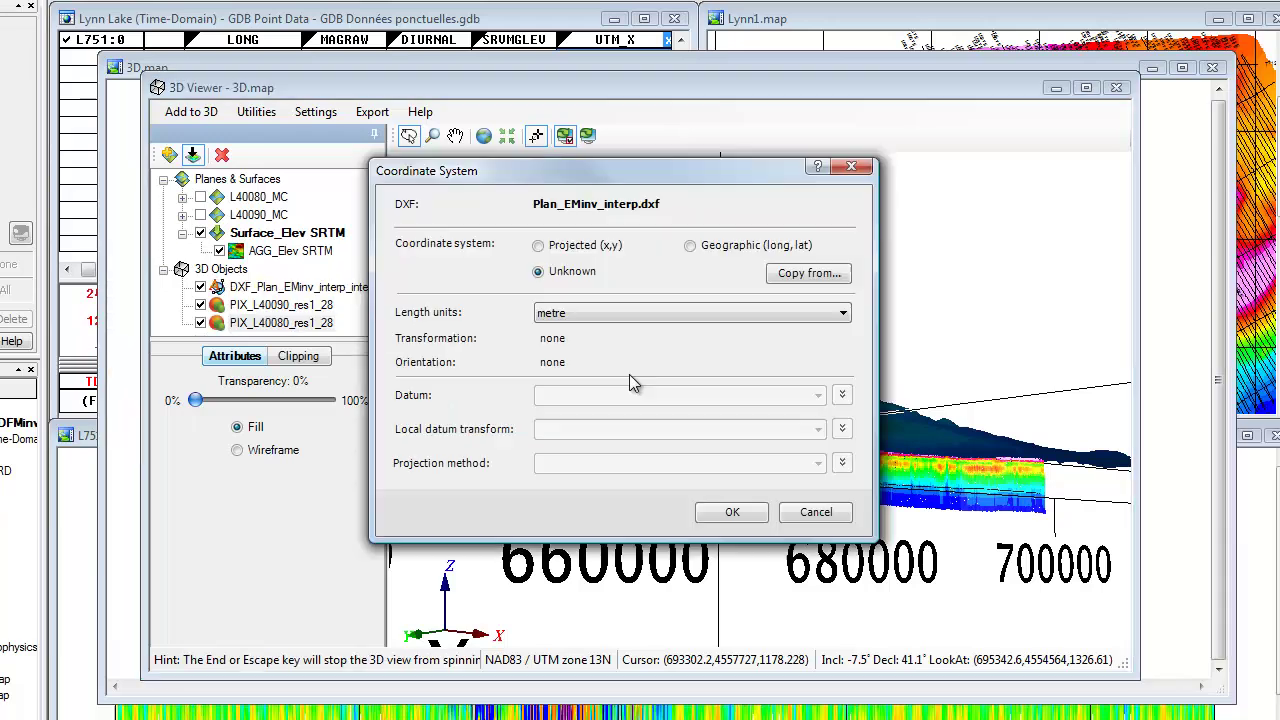
Georeference the DXF as NAD83 / UTM zone 13N, copying the coordinate system from the database.
click(779, 276)
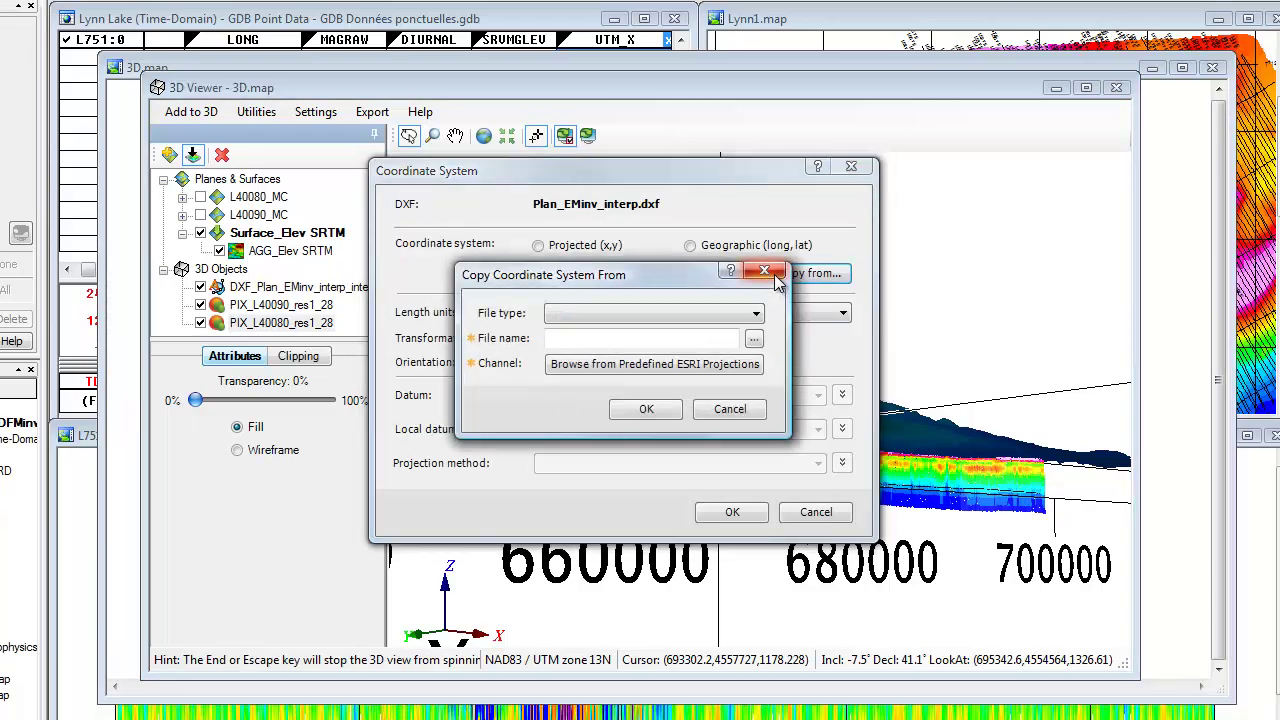
click(726, 314)
click(707, 331)
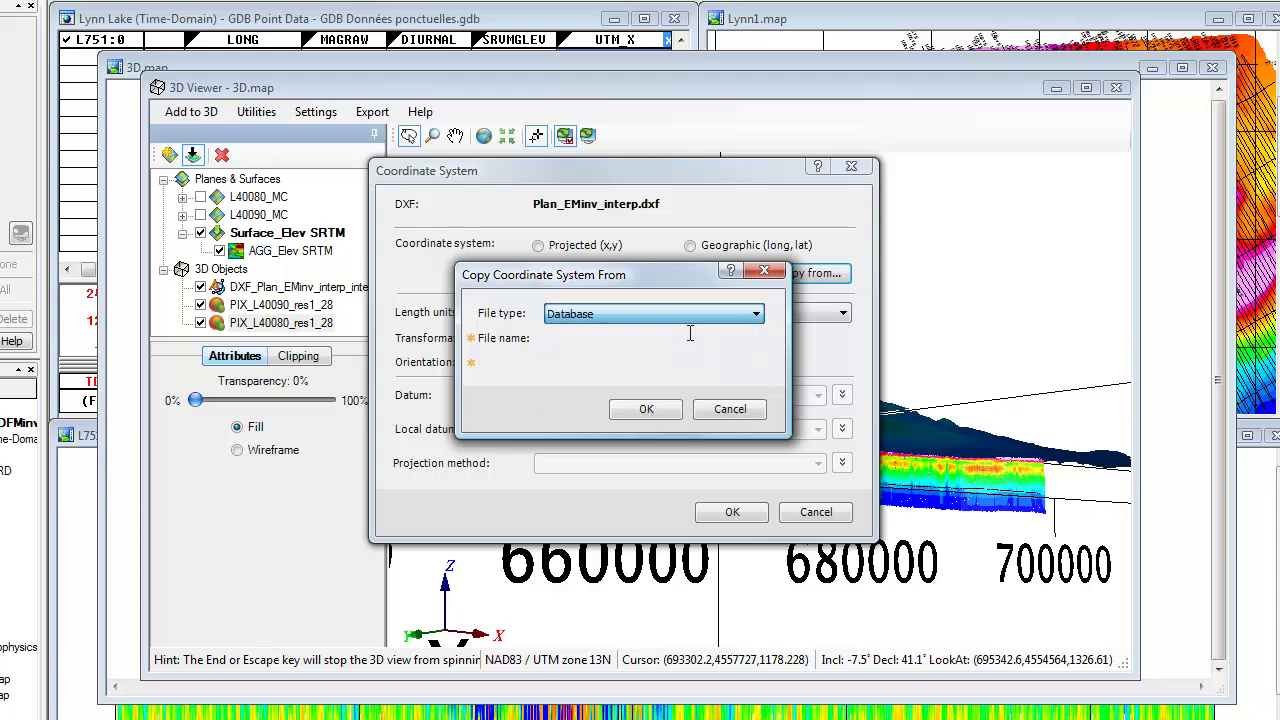
click(646, 410)
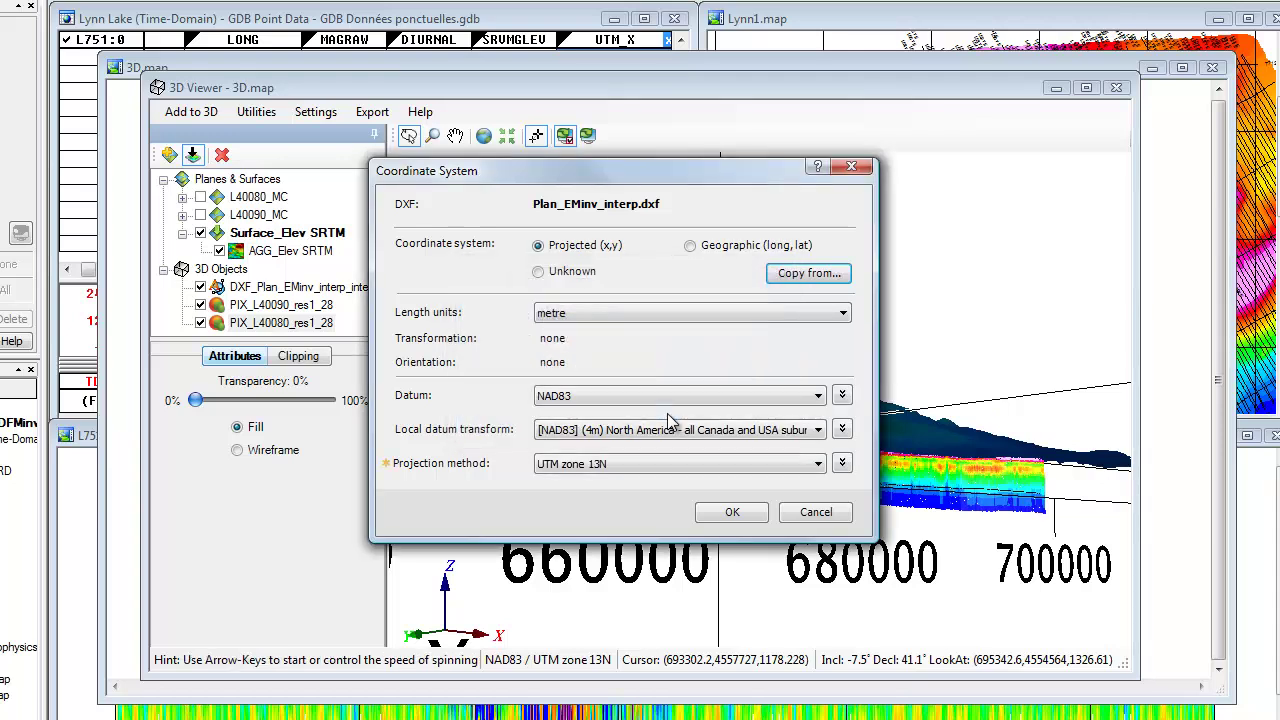
click(730, 516)
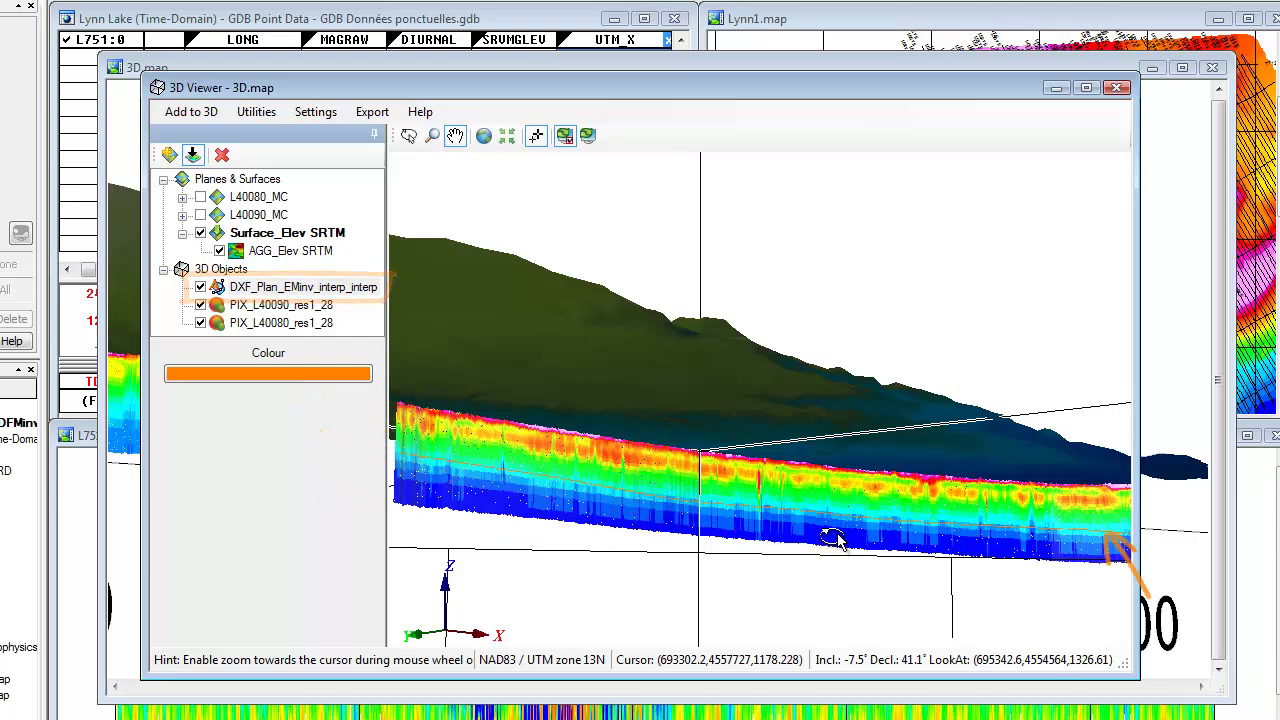
scroll(818, 540, down, 3)
drag(824, 530, 815, 511)
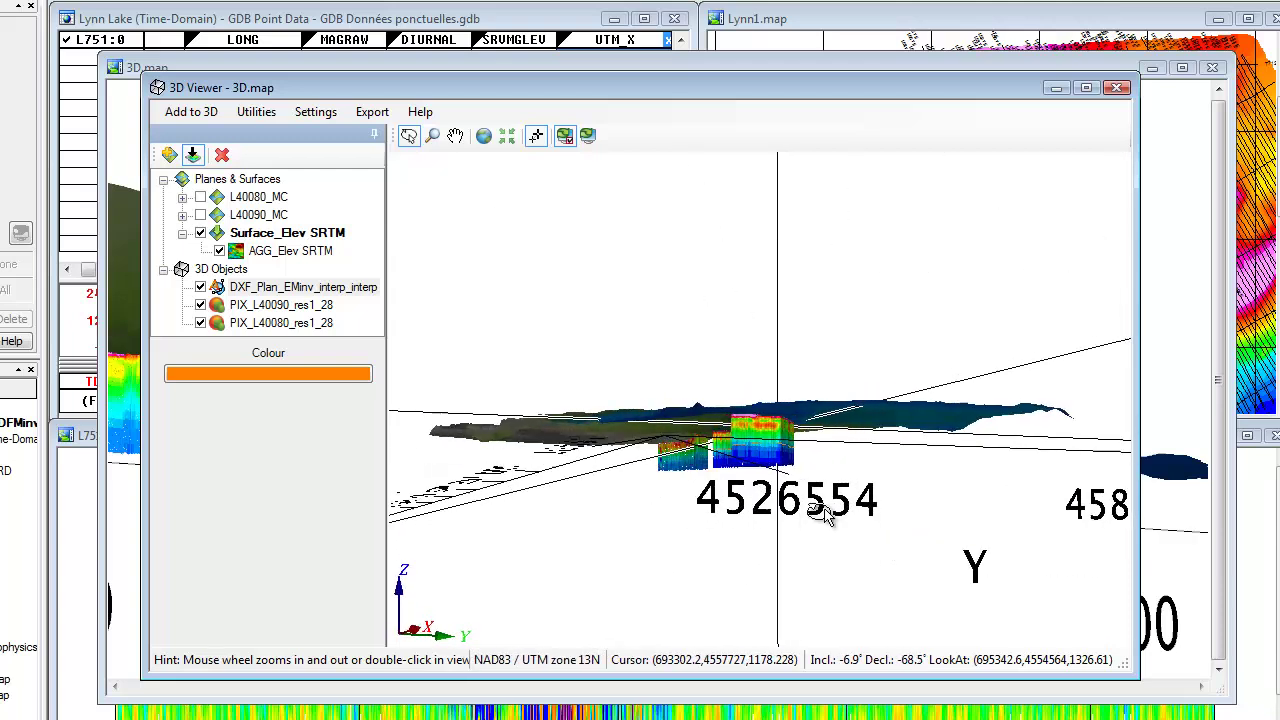